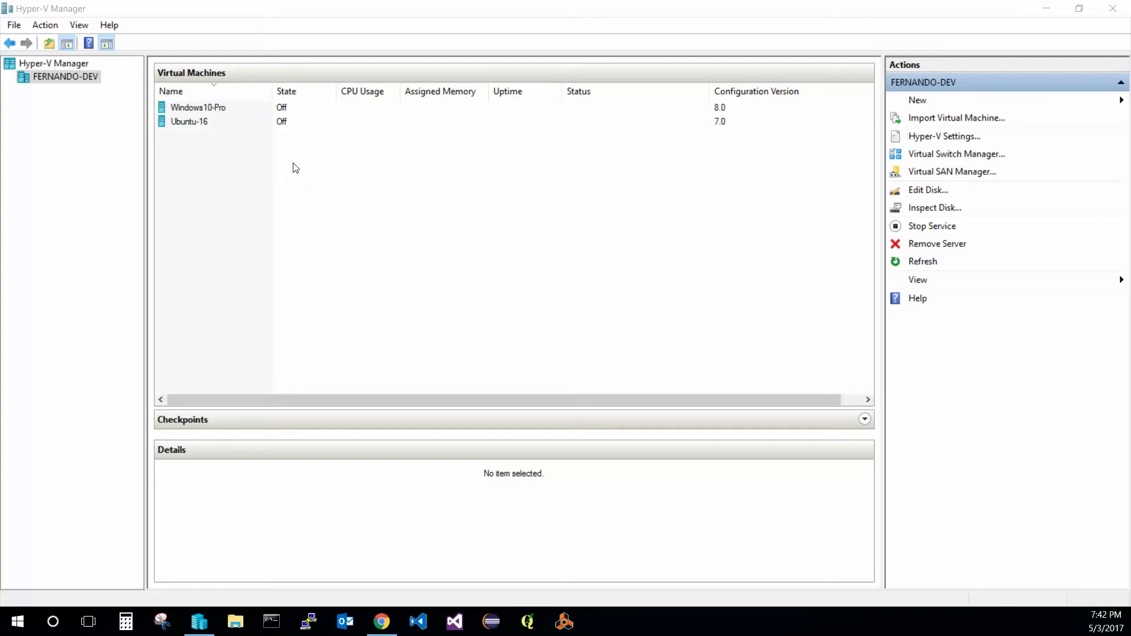
Open the settings of the Windows10-Pro virtual machine and look over its hardware and management categories
{"action": "left_click", "coordinate": [240, 109]}
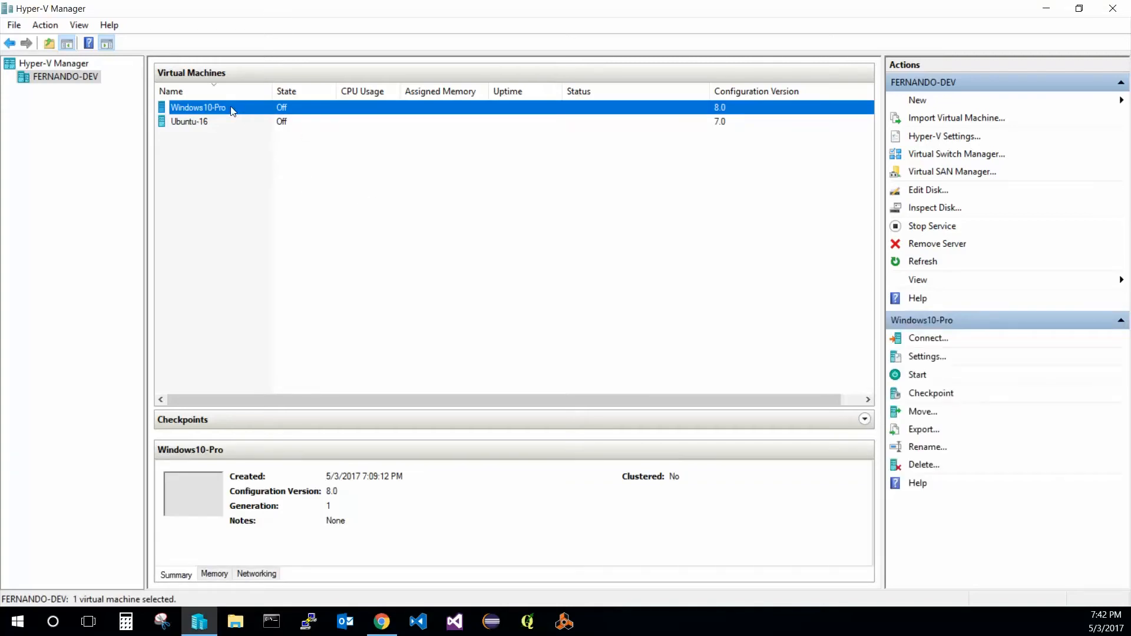
{"action": "right_click", "coordinate": [232, 110]}
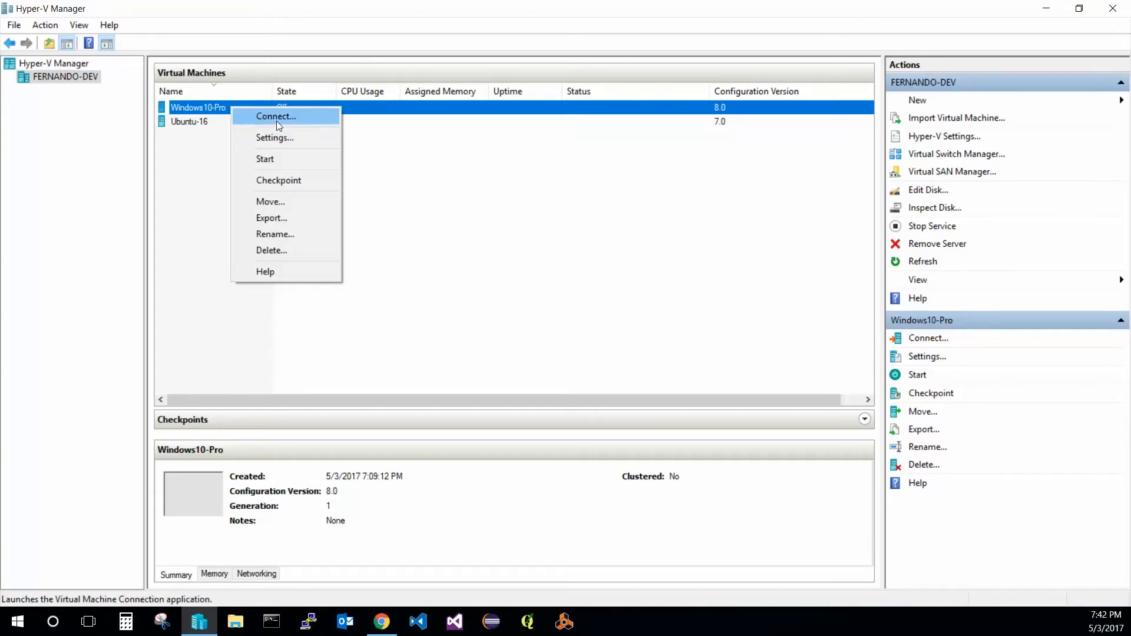
{"action": "left_click", "coordinate": [278, 139]}
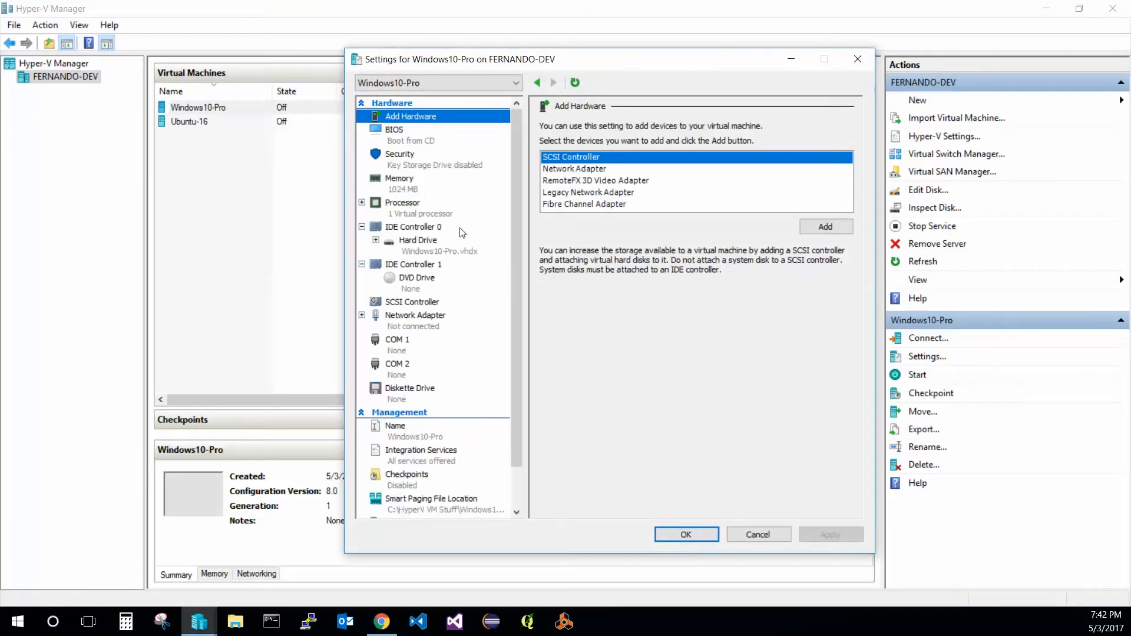
{"action": "scroll", "coordinate": [463, 233], "scroll_direction": "down", "scroll_amount": 1}
{"action": "scroll", "coordinate": [471, 283], "scroll_direction": "up", "scroll_amount": 1}
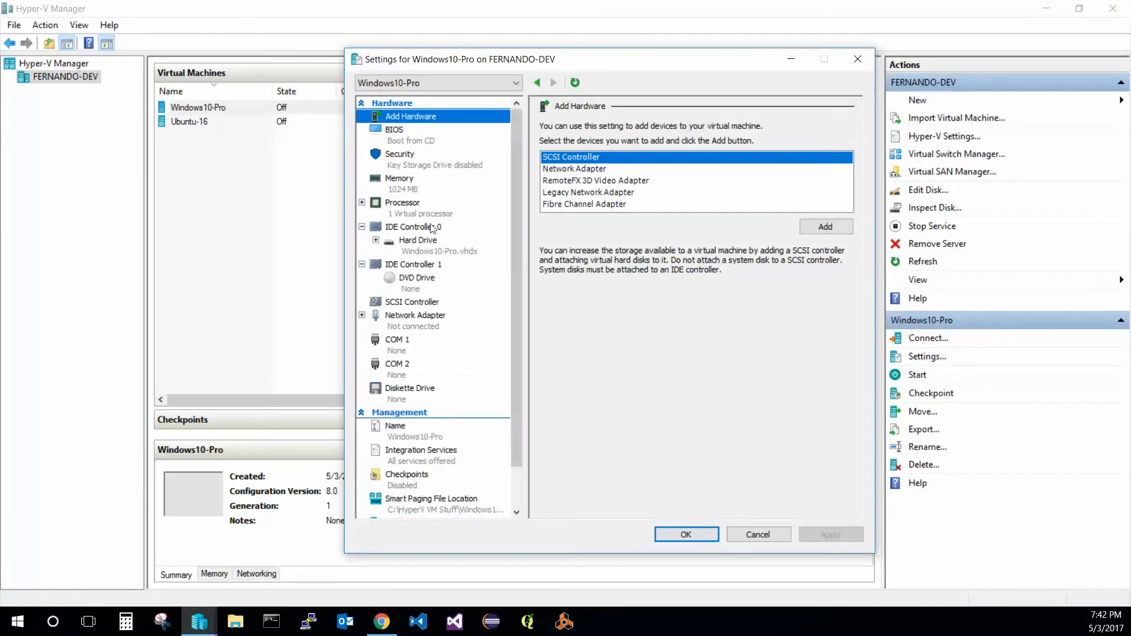
{"action": "scroll", "coordinate": [458, 249], "scroll_direction": "down", "scroll_amount": 1}
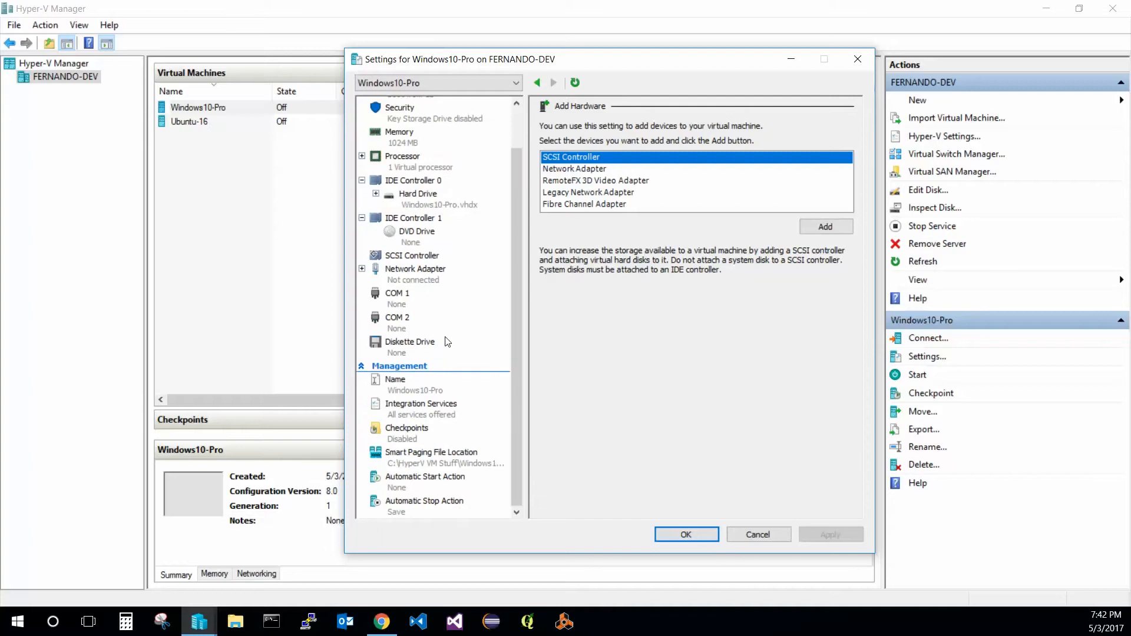
{"action": "scroll", "coordinate": [453, 331], "scroll_direction": "up", "scroll_amount": 1}
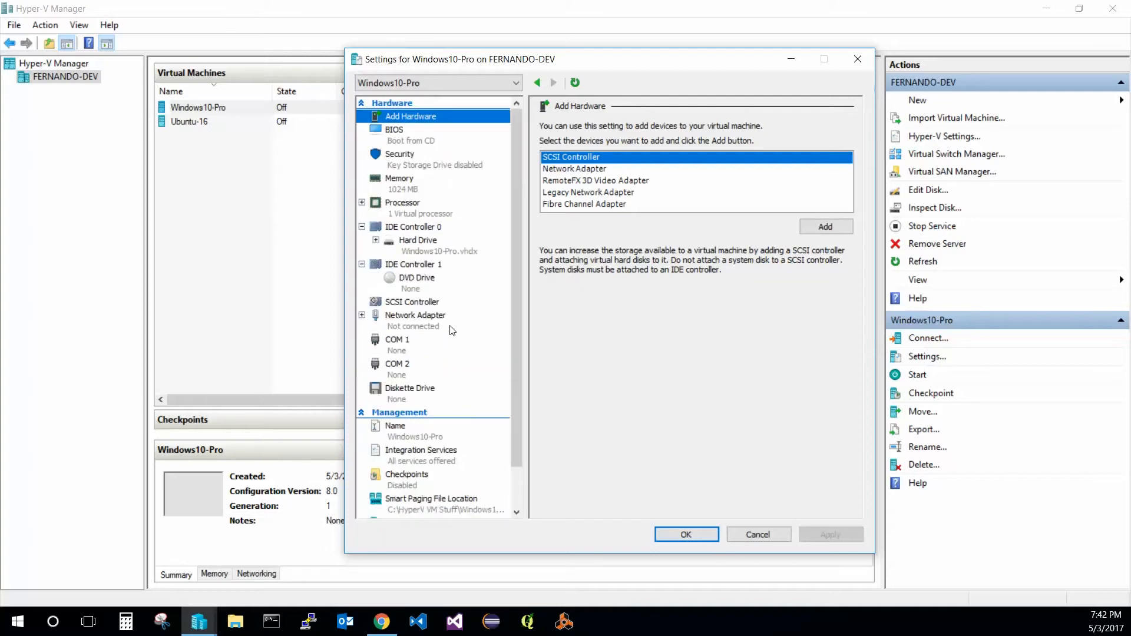
Collapse the Hardware section and review the Name, Integration Services and Checkpoints settings, including the Guest services option
{"action": "left_click", "coordinate": [362, 103]}
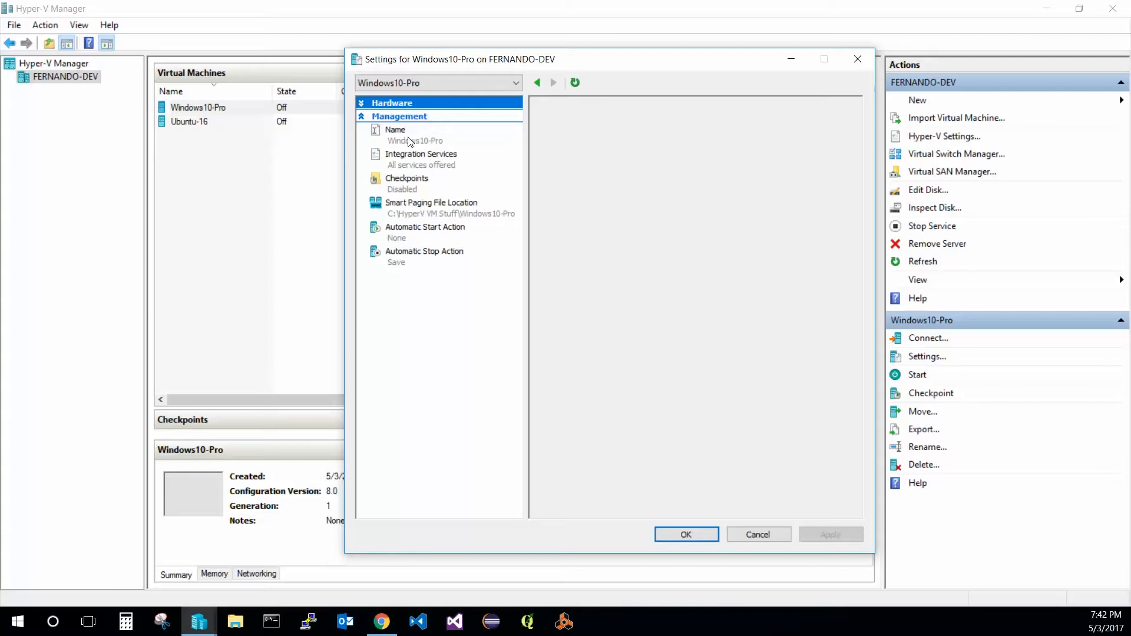
{"action": "left_click", "coordinate": [437, 165]}
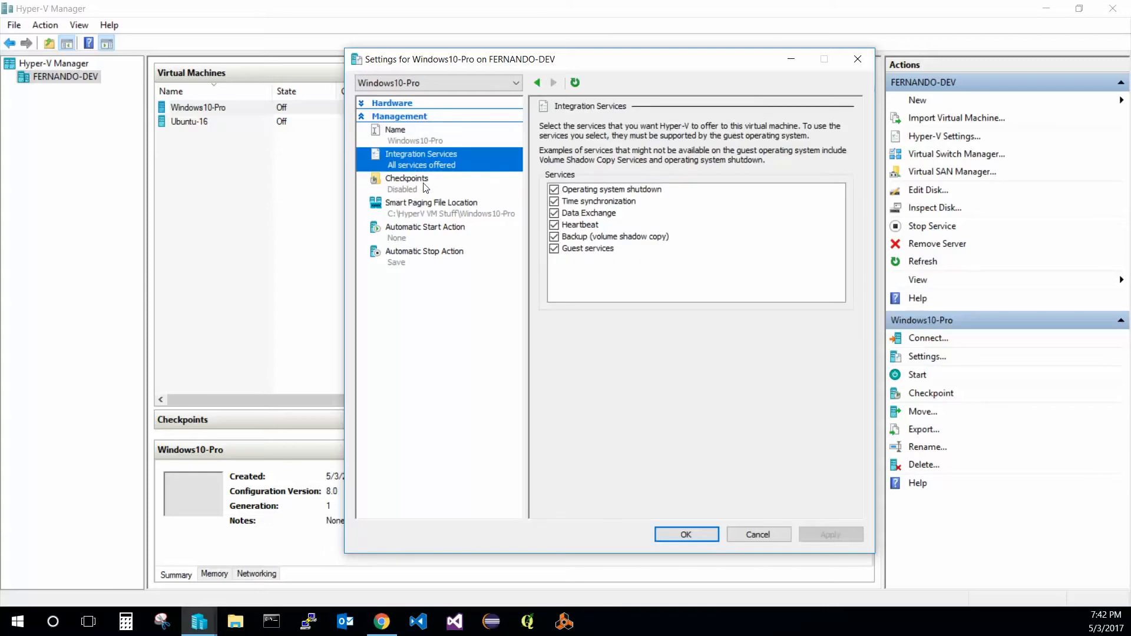
{"action": "left_click", "coordinate": [417, 139]}
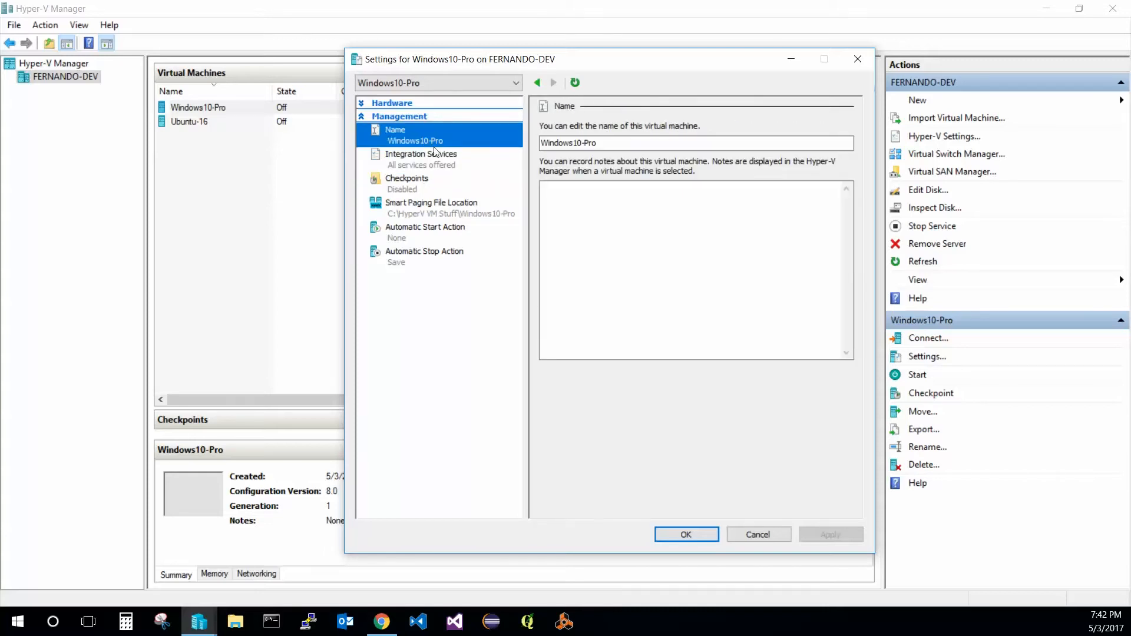
{"action": "left_click", "coordinate": [436, 162]}
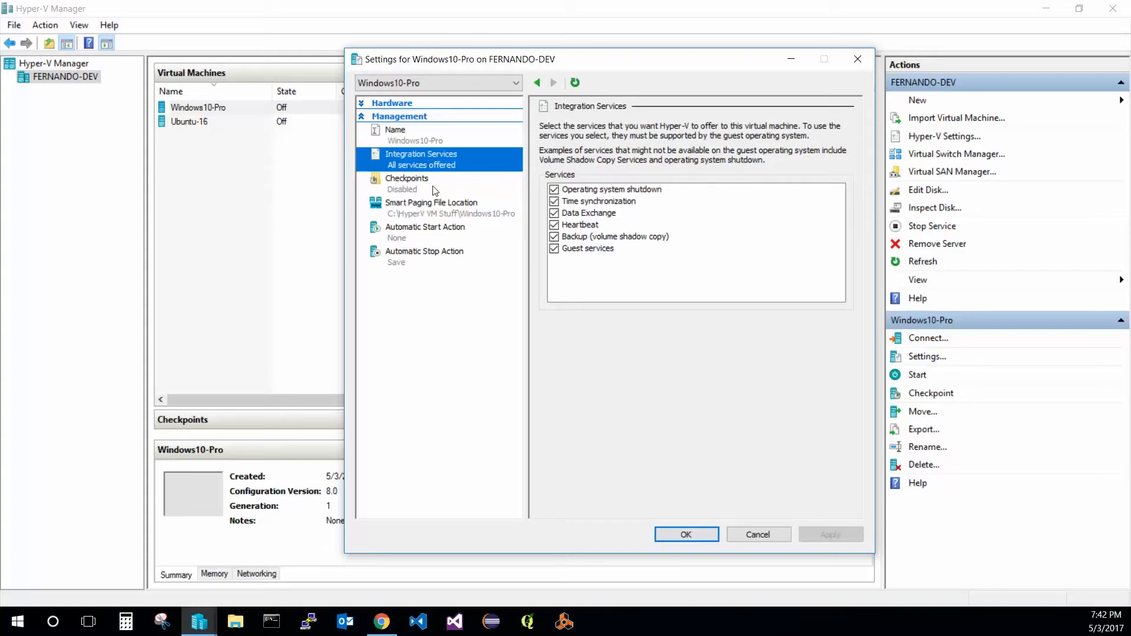
{"action": "left_click", "coordinate": [554, 249]}
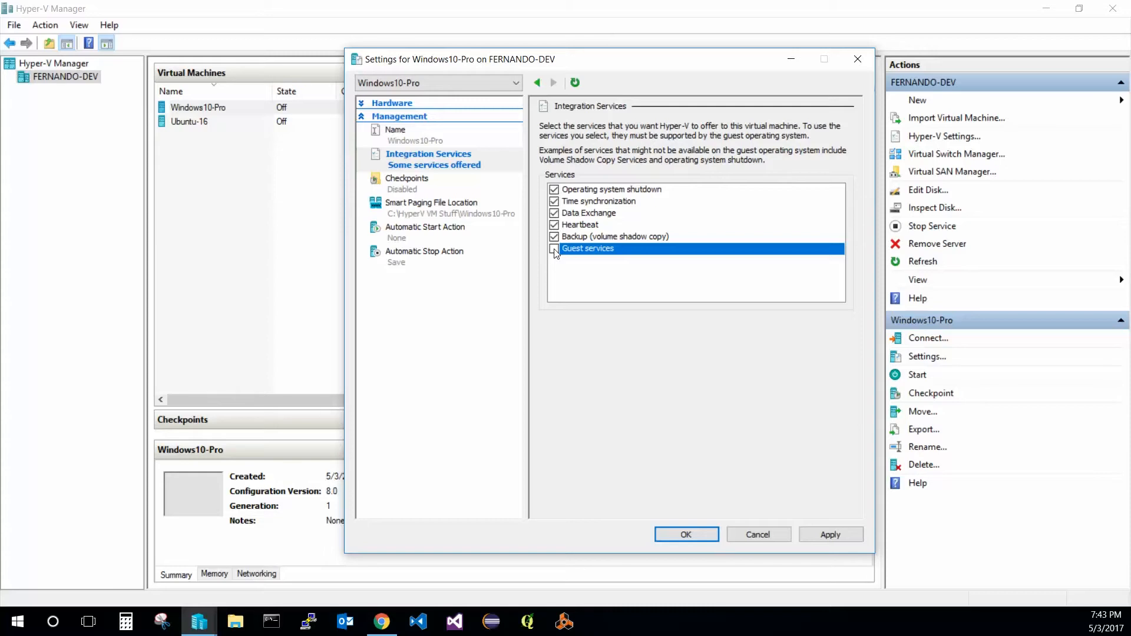
{"action": "left_click", "coordinate": [554, 250]}
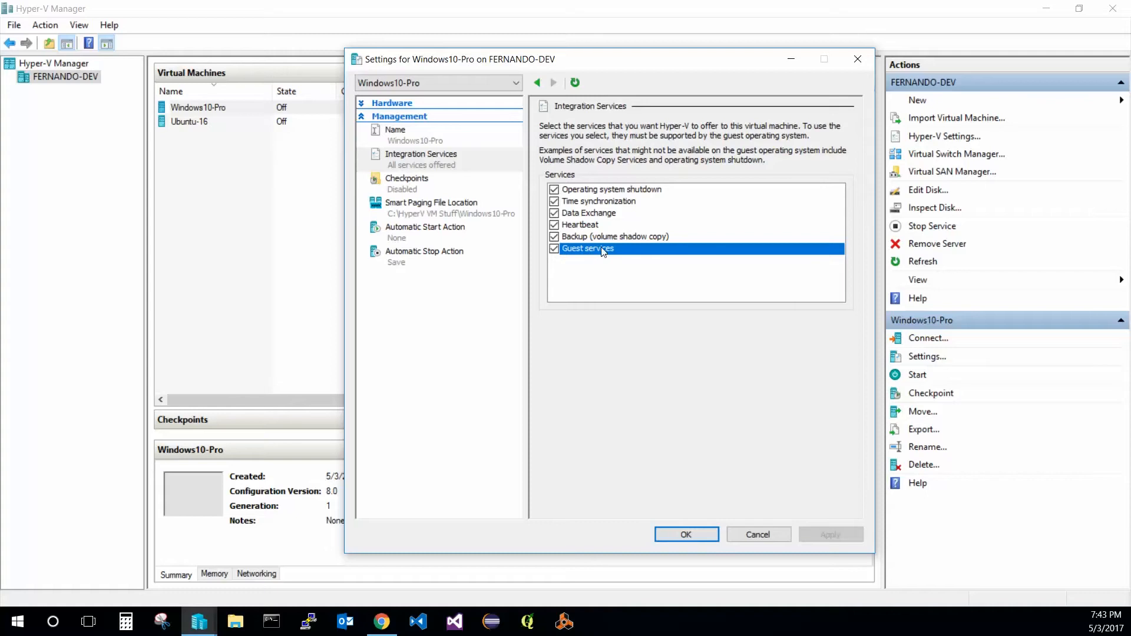
{"action": "left_click", "coordinate": [411, 193]}
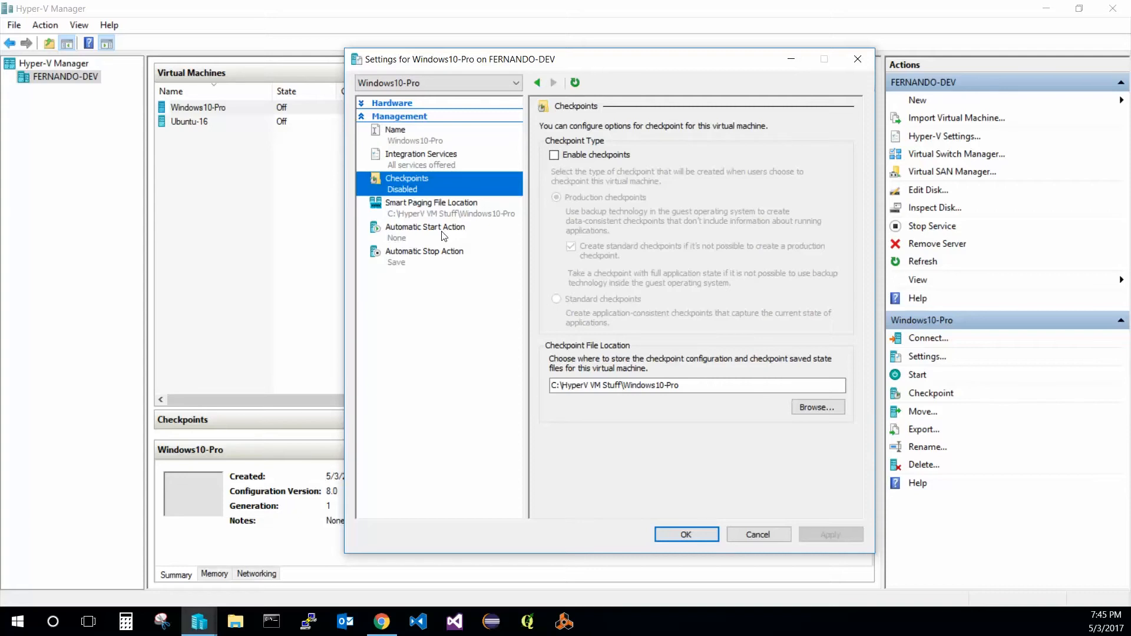
Try the automatic start options for the virtual machine, including Always start, and put the choice back to Nothing
{"action": "left_click", "coordinate": [393, 233]}
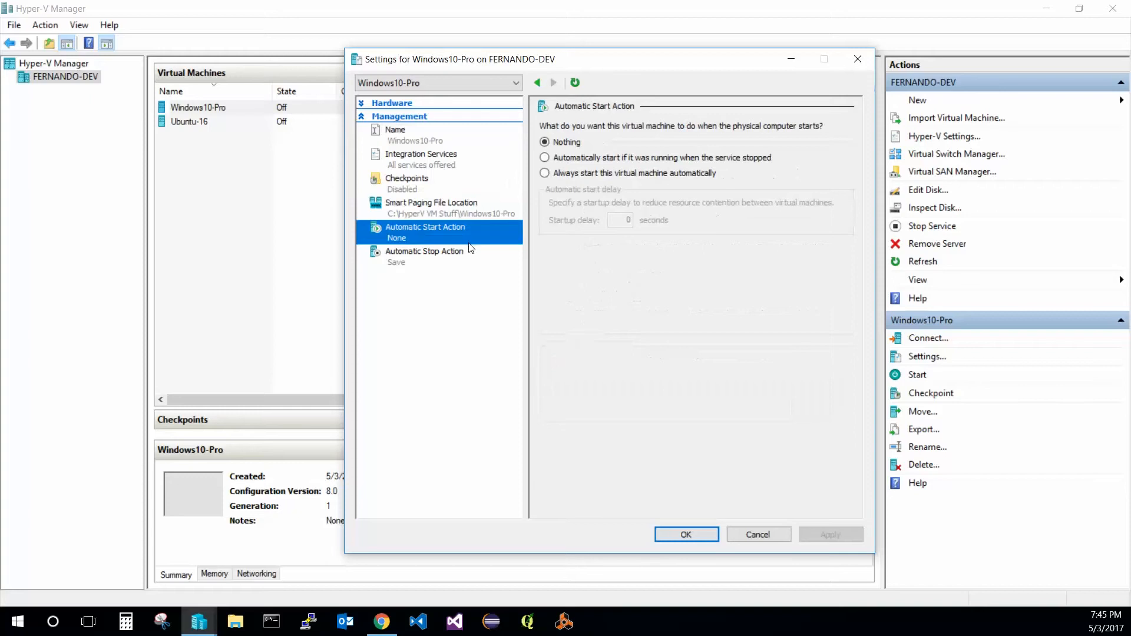
{"action": "left_click", "coordinate": [557, 159]}
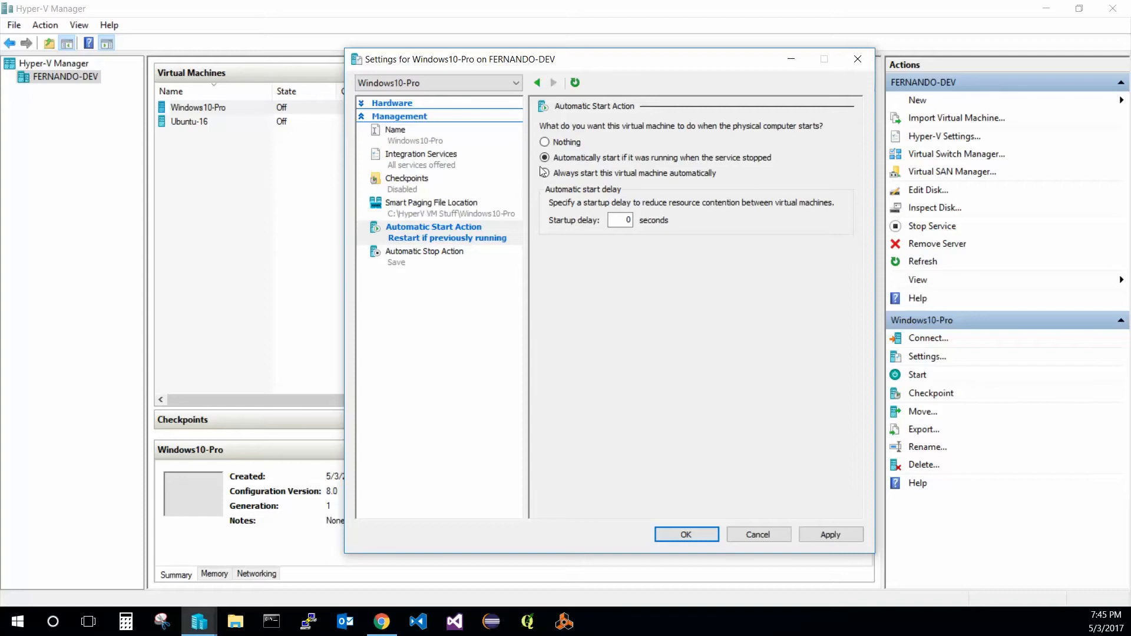
{"action": "left_click", "coordinate": [546, 142]}
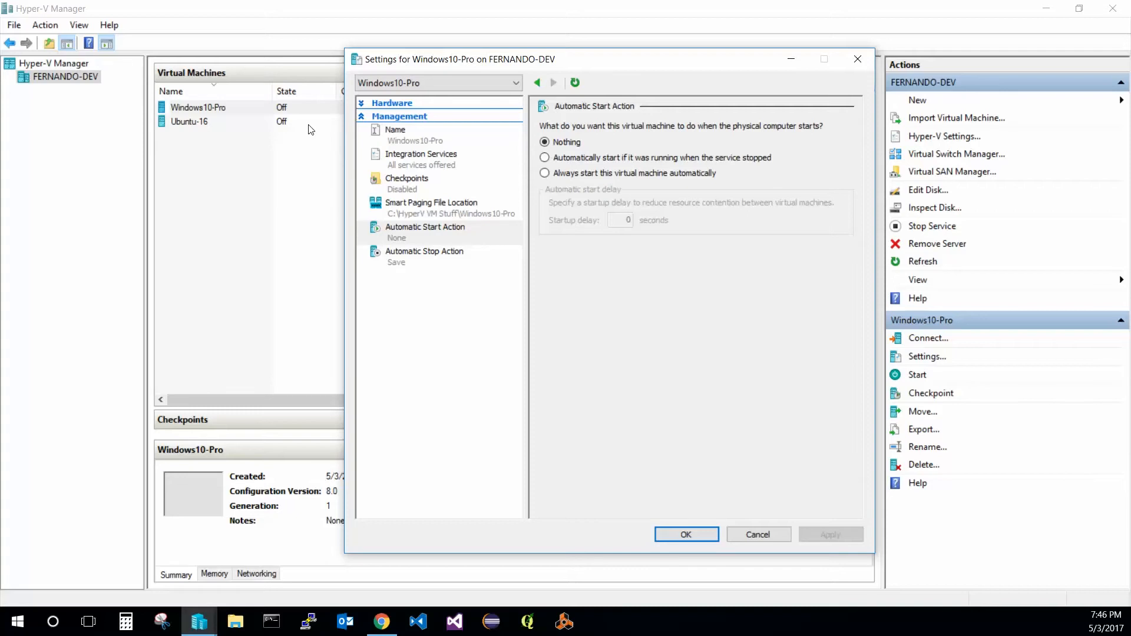
{"action": "left_click", "coordinate": [566, 161]}
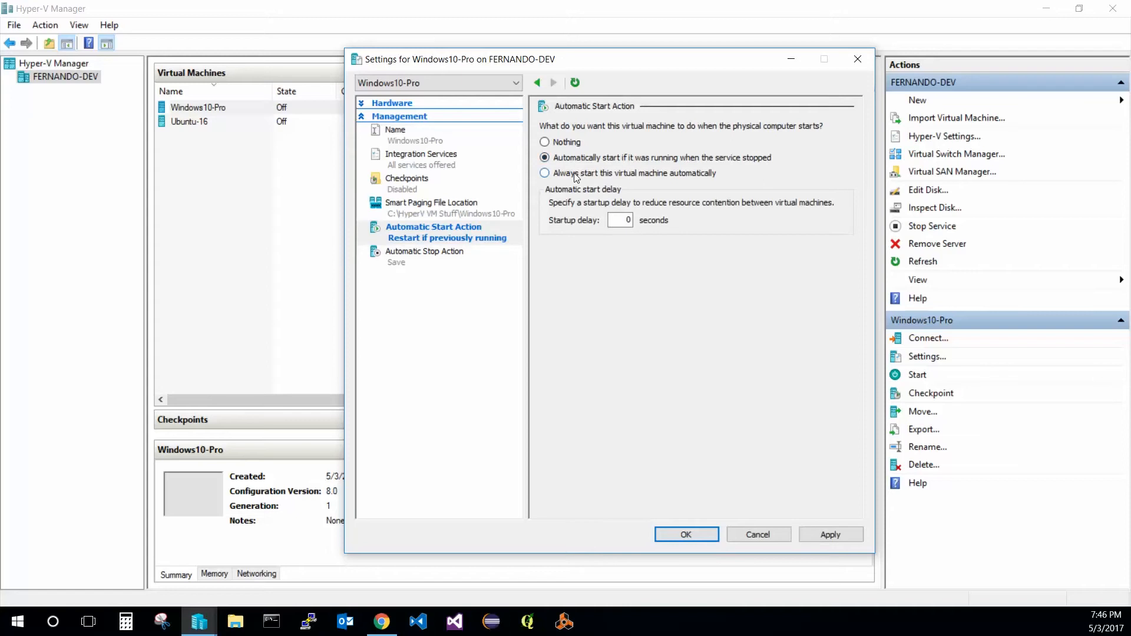
{"action": "left_click", "coordinate": [579, 175]}
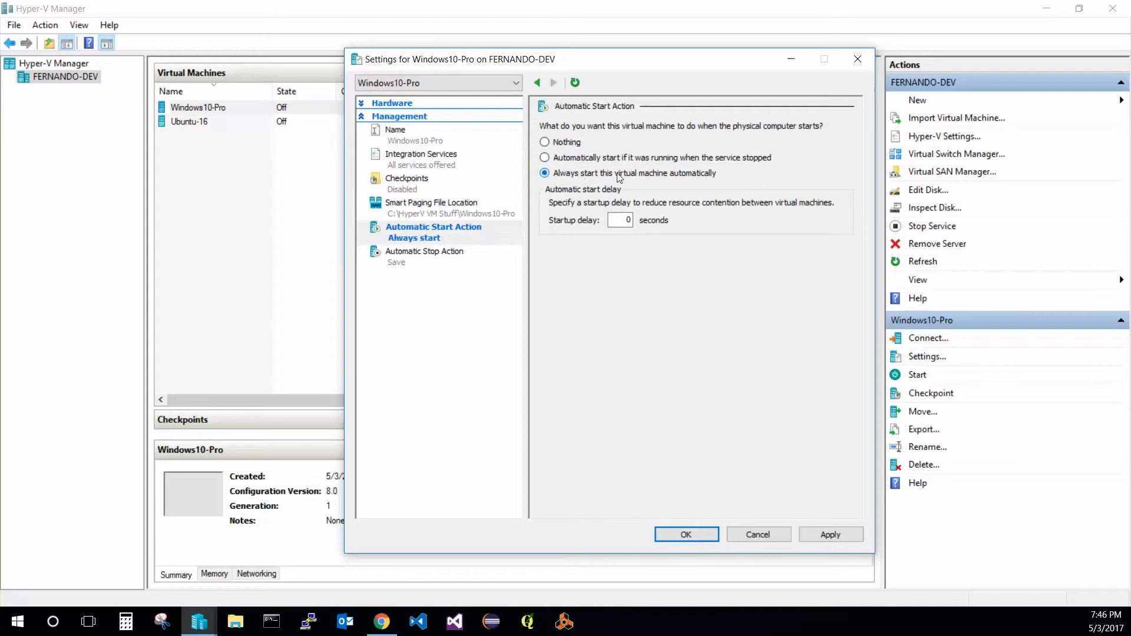
{"action": "double_click", "coordinate": [628, 220]}
{"action": "left_click", "coordinate": [567, 143]}
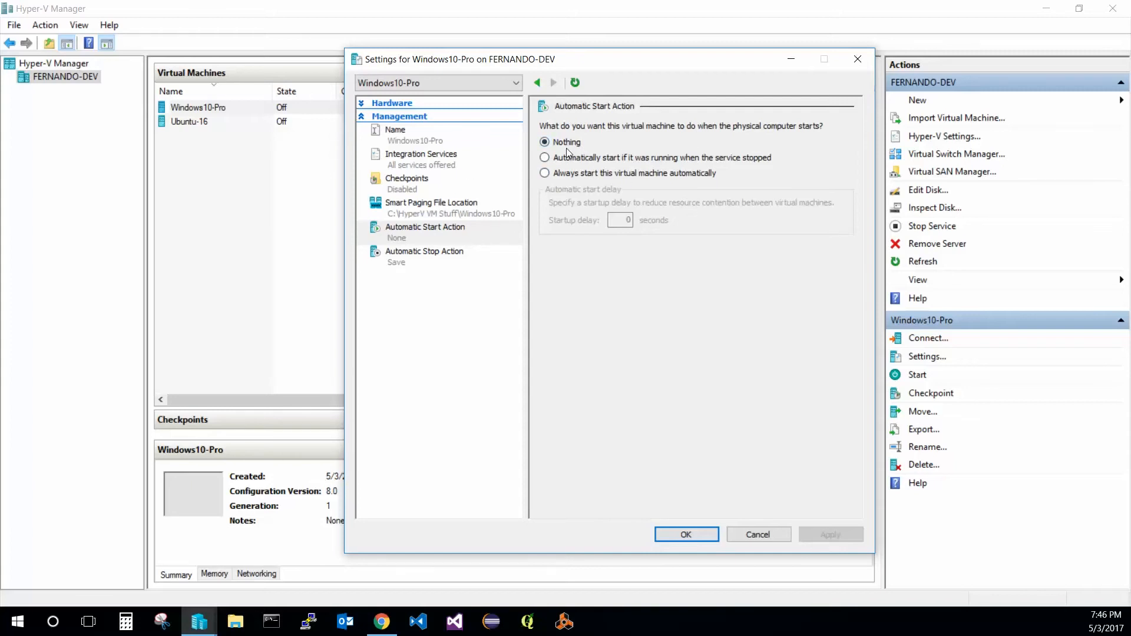
Set the Automatic Stop Action to shut down the guest operating system and apply the change
{"action": "left_click", "coordinate": [461, 255]}
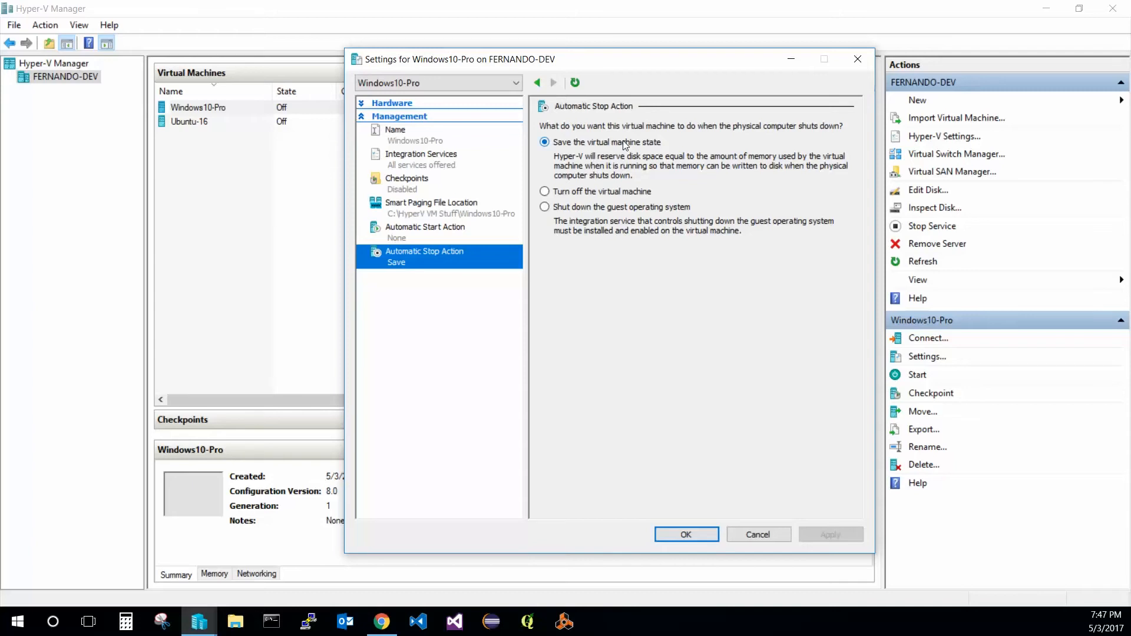
{"action": "left_click", "coordinate": [13, 625]}
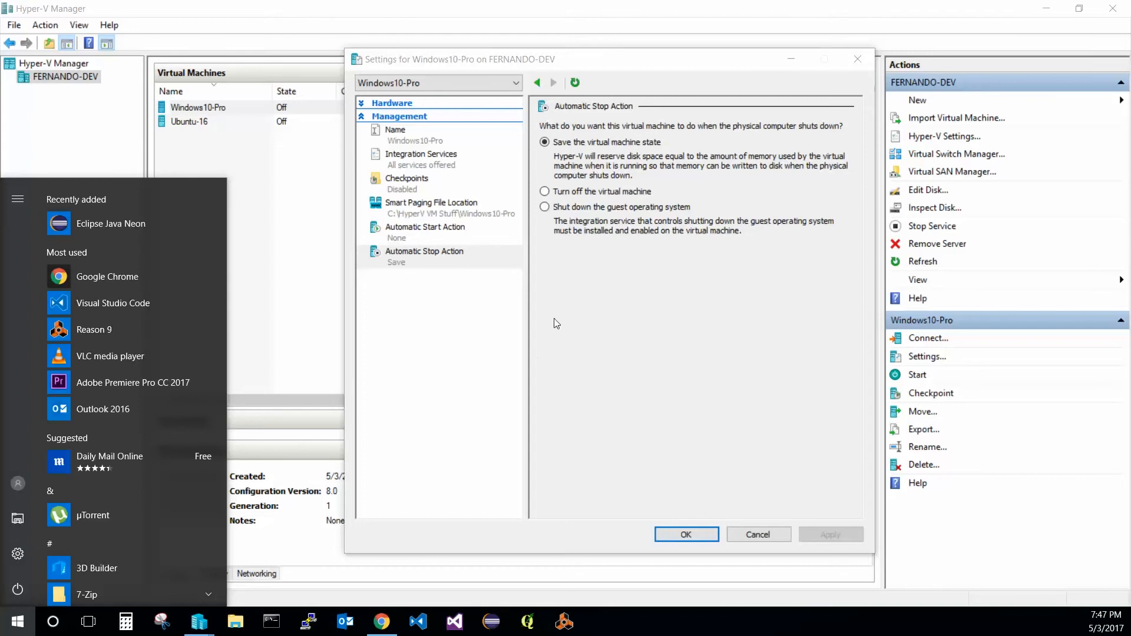
{"action": "left_click", "coordinate": [589, 173]}
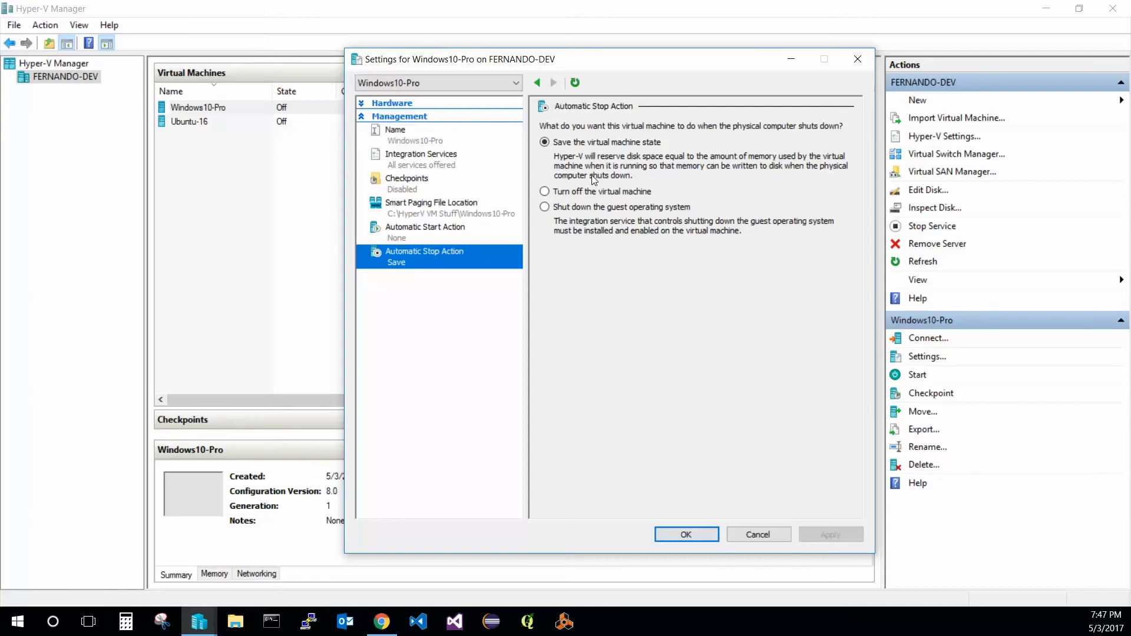
{"action": "left_click", "coordinate": [574, 209]}
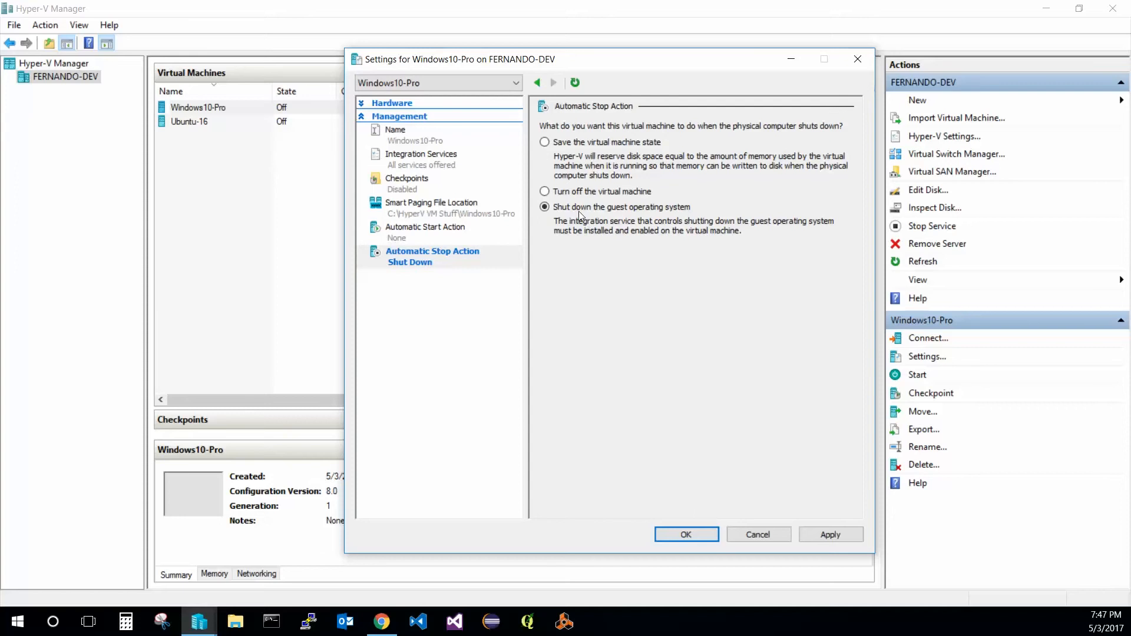
{"action": "left_click", "coordinate": [571, 191]}
{"action": "left_click", "coordinate": [545, 142]}
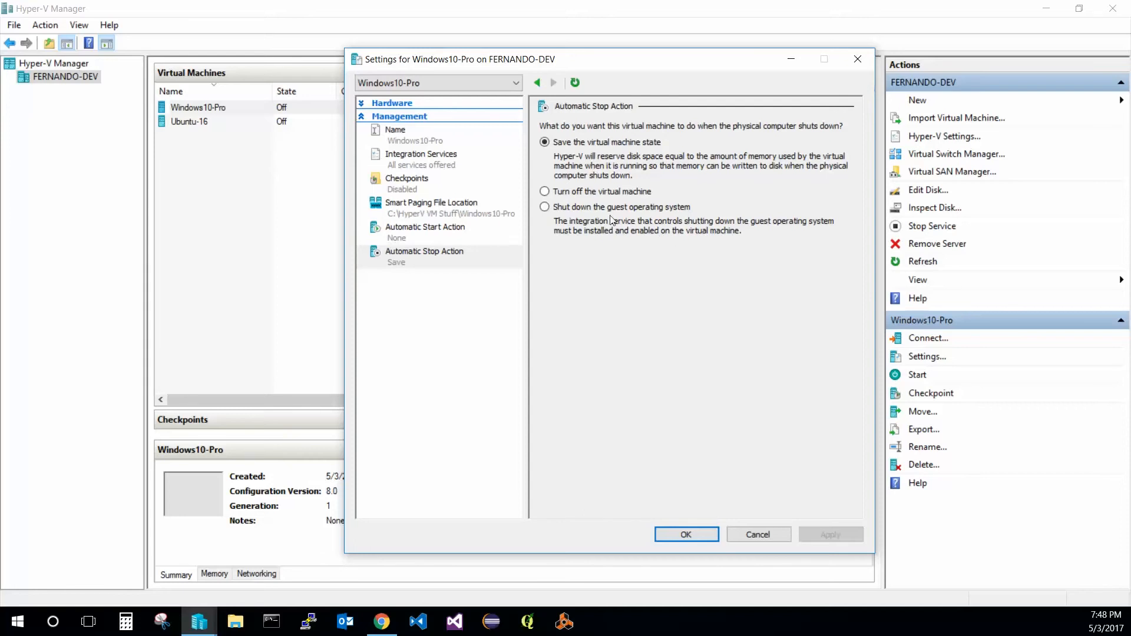
{"action": "left_click", "coordinate": [567, 207]}
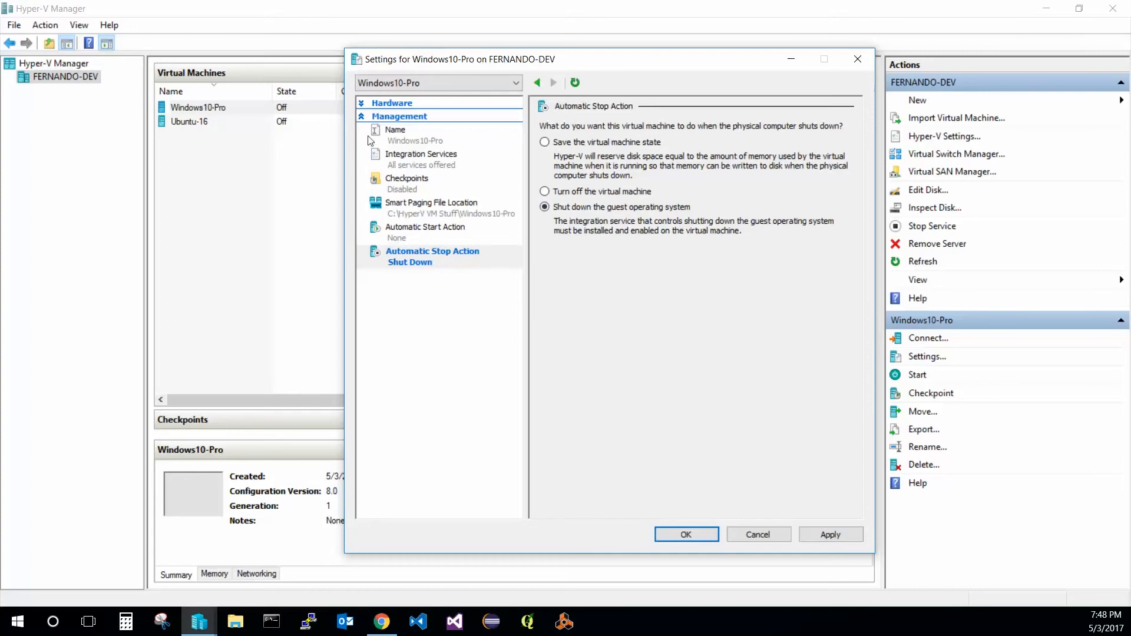
{"action": "left_click", "coordinate": [831, 535]}
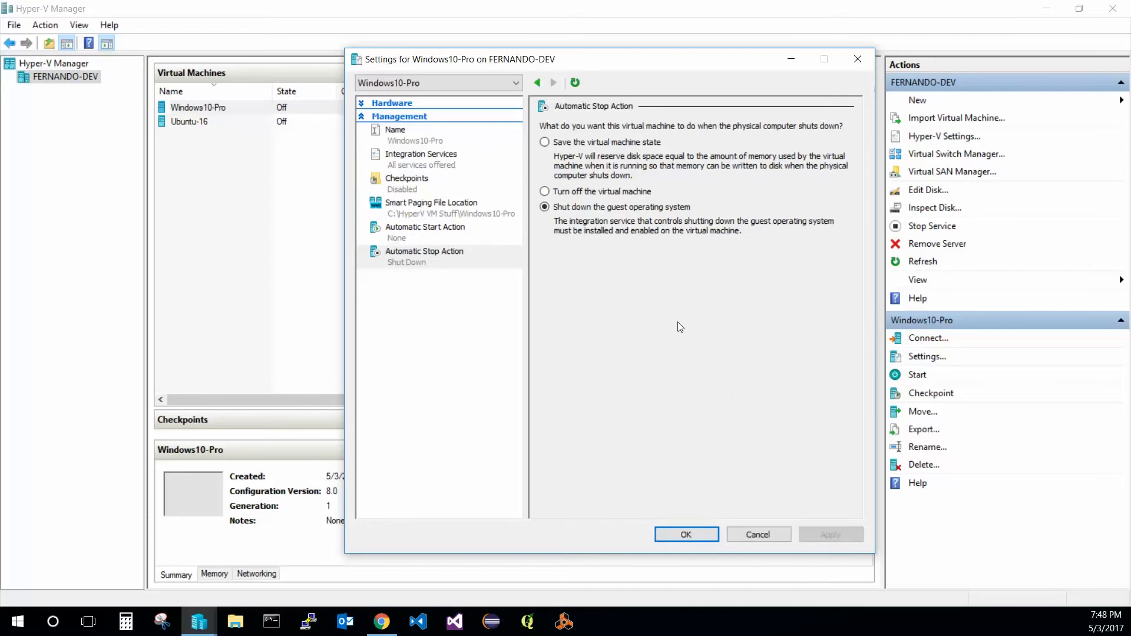
Collapse the Management section, expand Hardware and examine the device types offered under Add Hardware
{"action": "left_click", "coordinate": [361, 116]}
{"action": "left_click", "coordinate": [363, 104]}
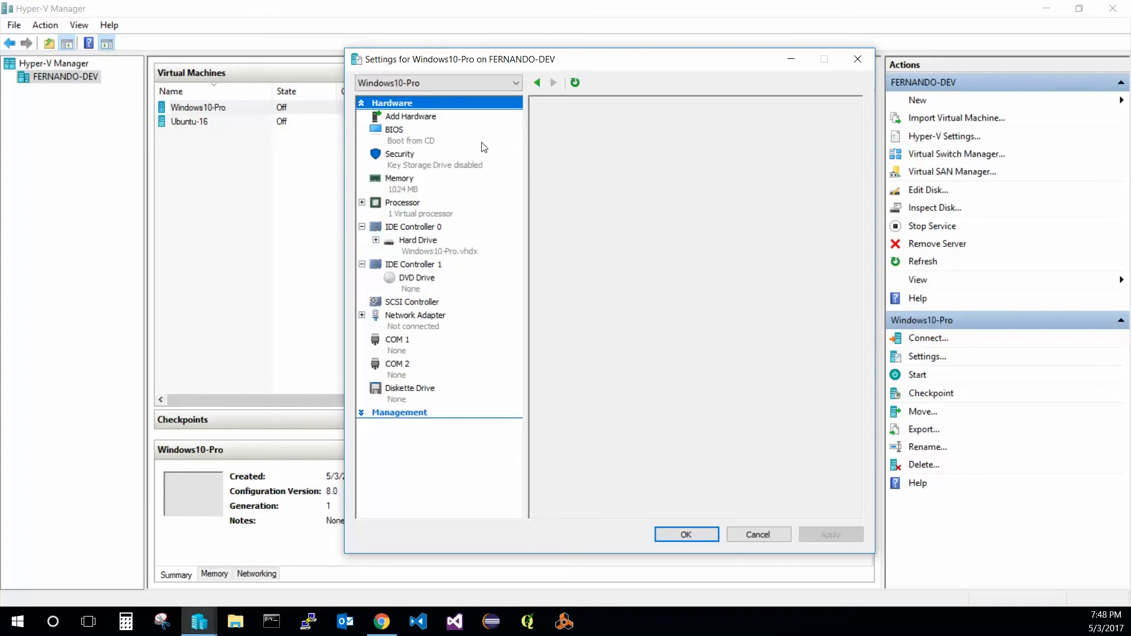
{"action": "left_click", "coordinate": [407, 117]}
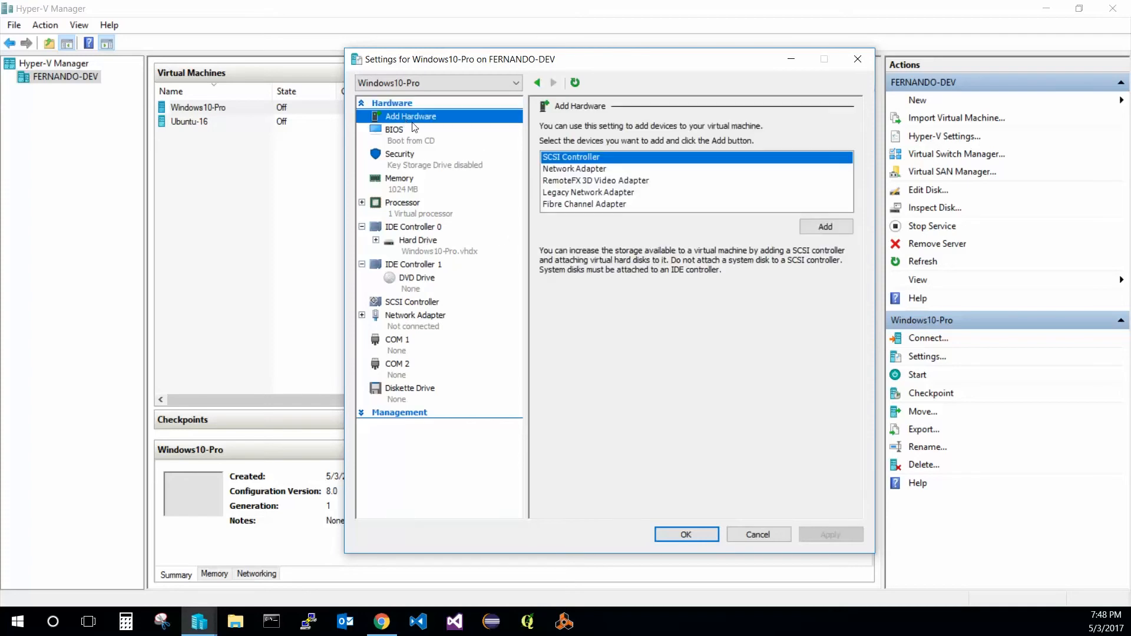
{"action": "left_click", "coordinate": [619, 182]}
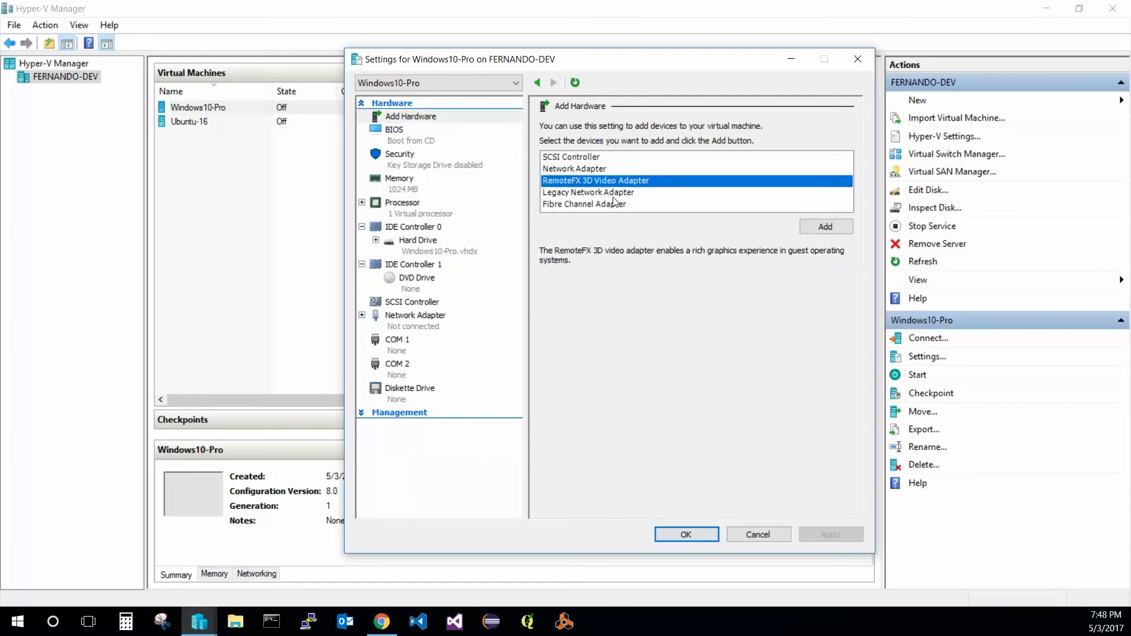
{"action": "left_click", "coordinate": [608, 205]}
{"action": "left_click", "coordinate": [598, 183]}
{"action": "left_click", "coordinate": [589, 157]}
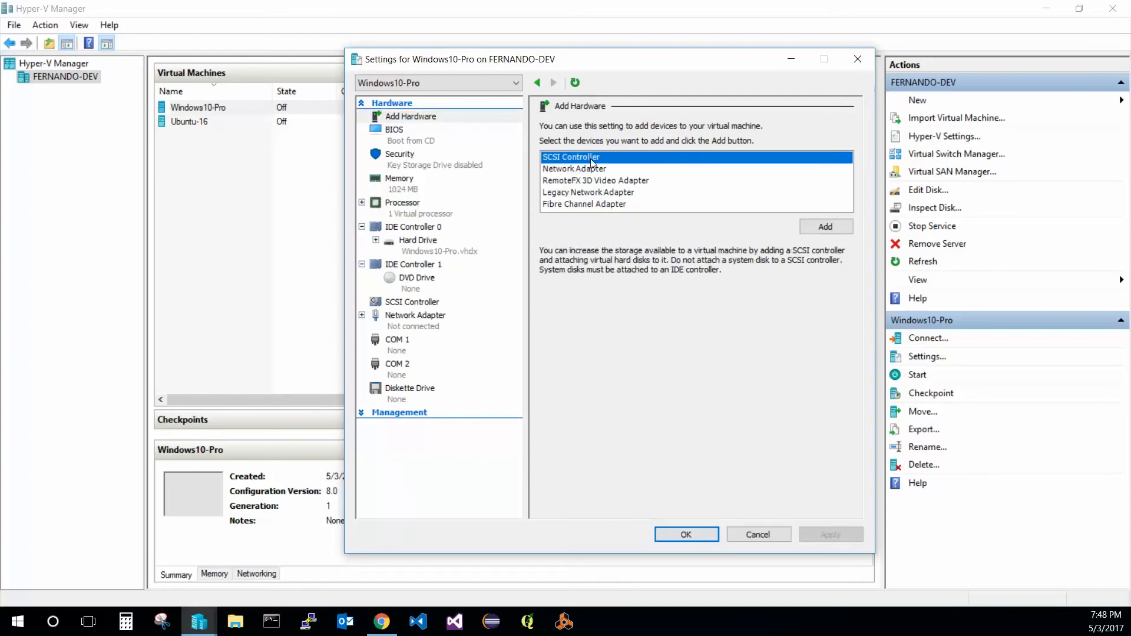
{"action": "left_click", "coordinate": [593, 170]}
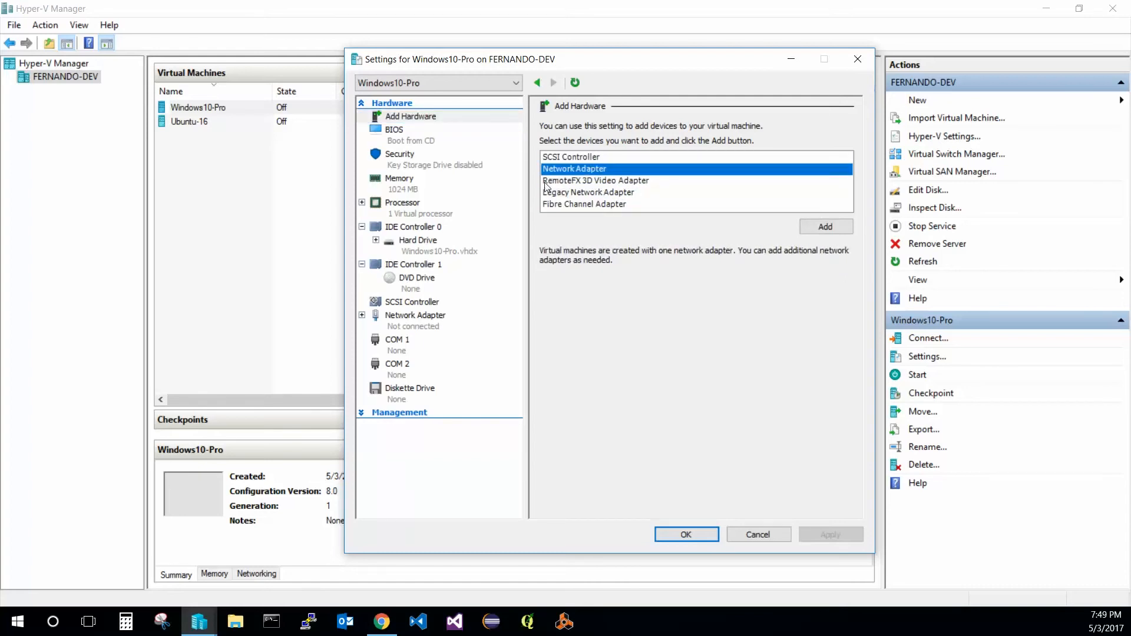
Review the existing network adapter's configuration and the descriptions of the RemoteFX 3D Video Adapter and Legacy Network Adapter devices
{"action": "left_click", "coordinate": [423, 320]}
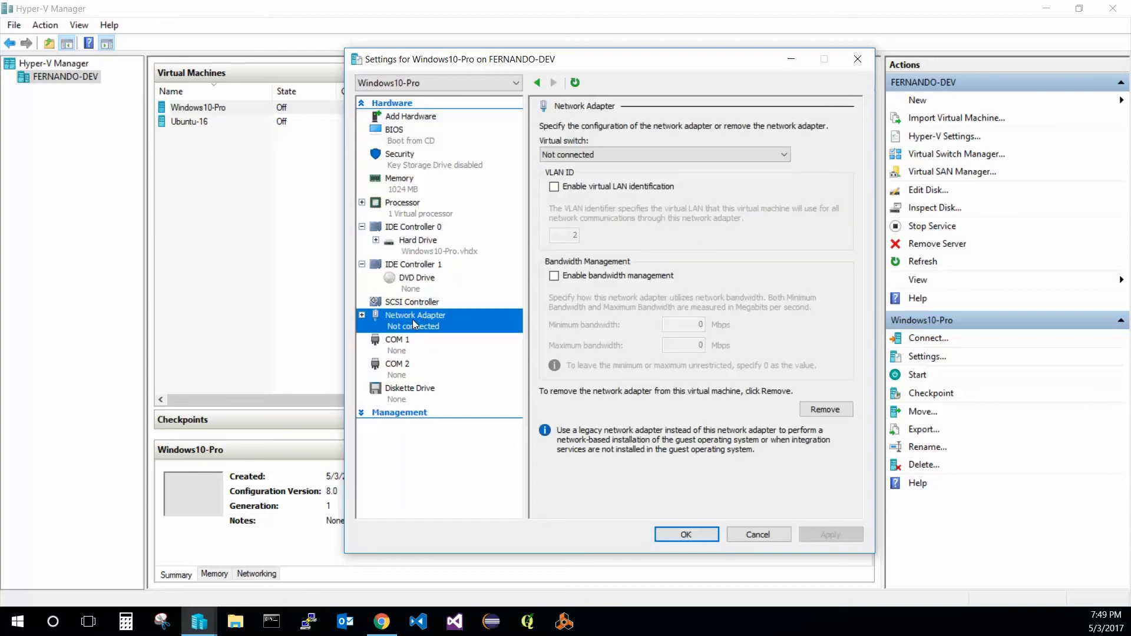
{"action": "left_click", "coordinate": [418, 119]}
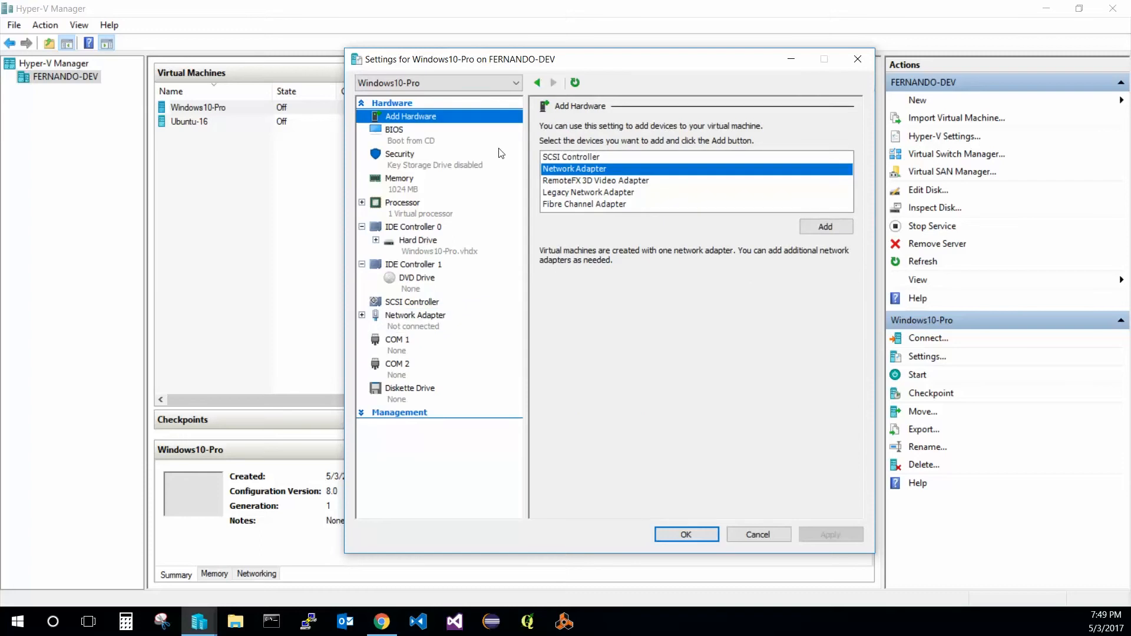
{"action": "left_click", "coordinate": [621, 184]}
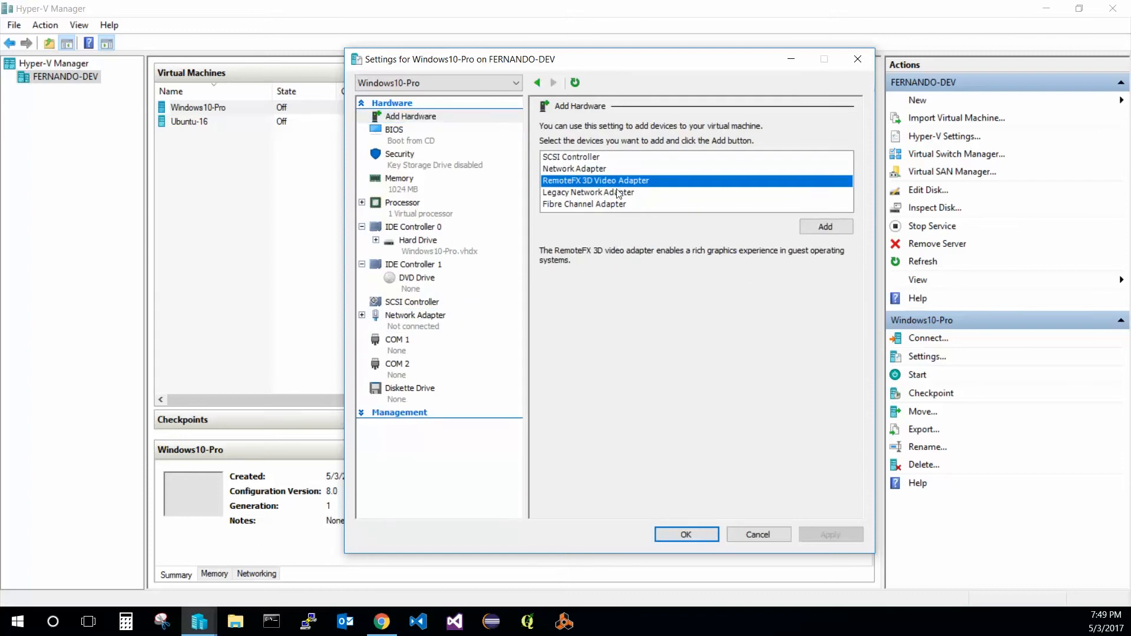
{"action": "key", "text": "Down"}
{"action": "key", "text": "Down"}
{"action": "left_click", "coordinate": [620, 193]}
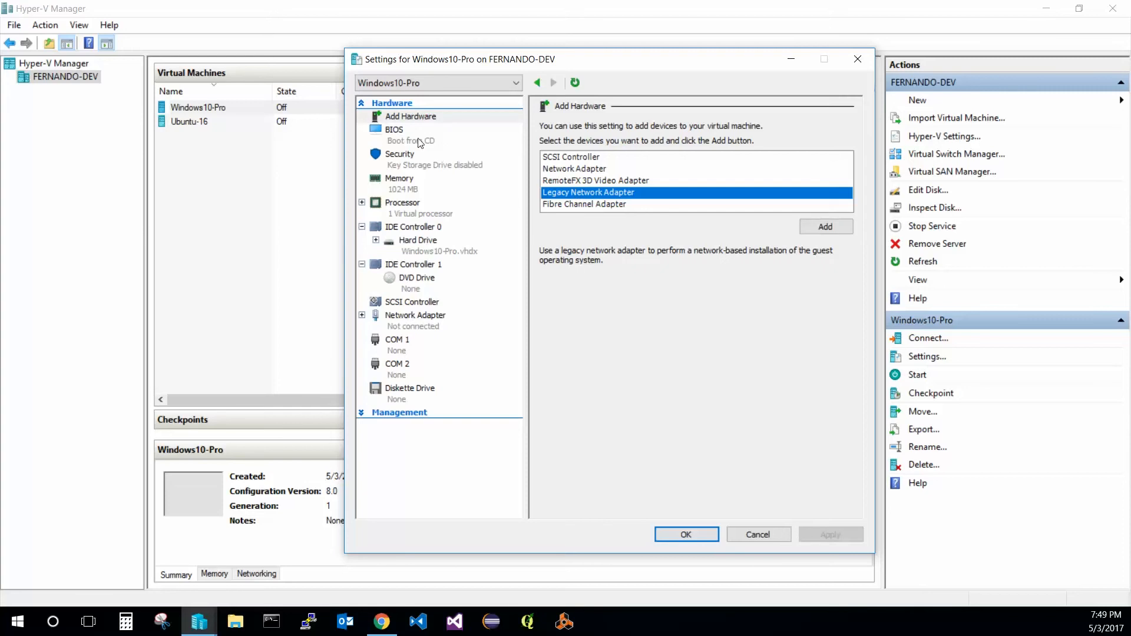
Review the Network Adapter and RemoteFX 3D Video Adapter descriptions, and examine the boot devices in the BIOS startup order
{"action": "left_click", "coordinate": [598, 169]}
{"action": "left_click", "coordinate": [592, 181]}
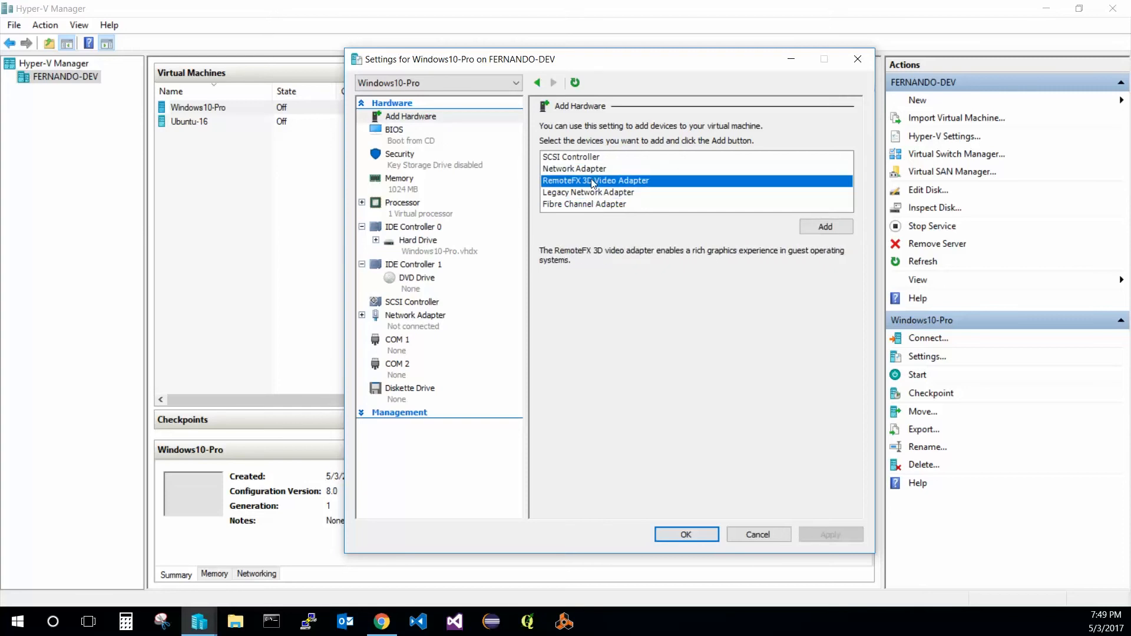
{"action": "left_click", "coordinate": [407, 137]}
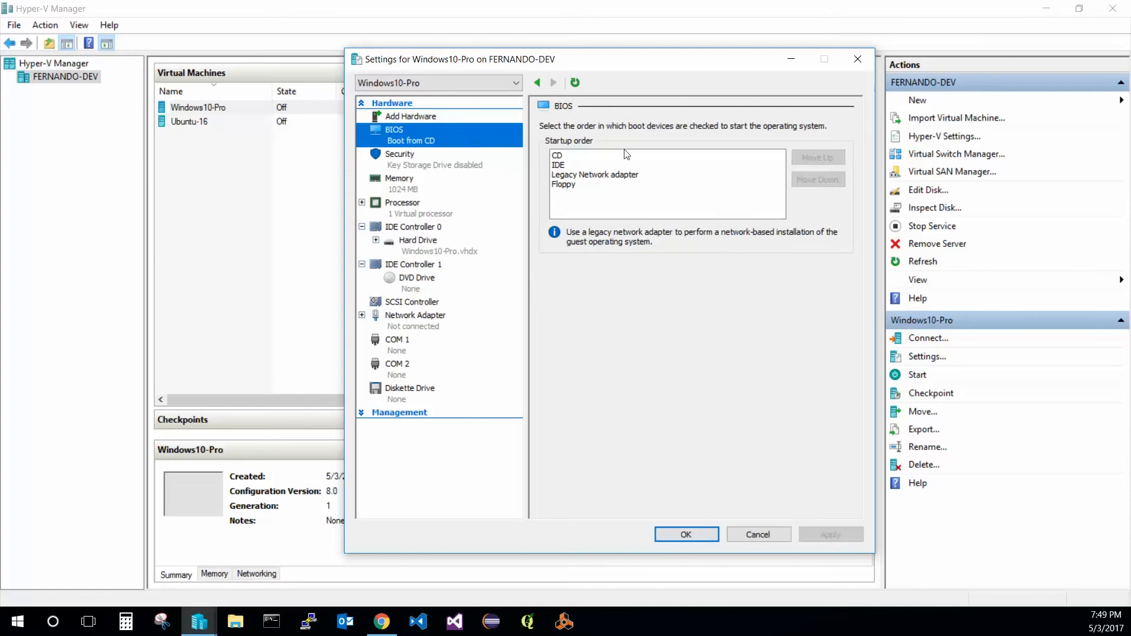
{"action": "left_click", "coordinate": [587, 156]}
{"action": "left_click", "coordinate": [583, 175]}
{"action": "left_click", "coordinate": [580, 184]}
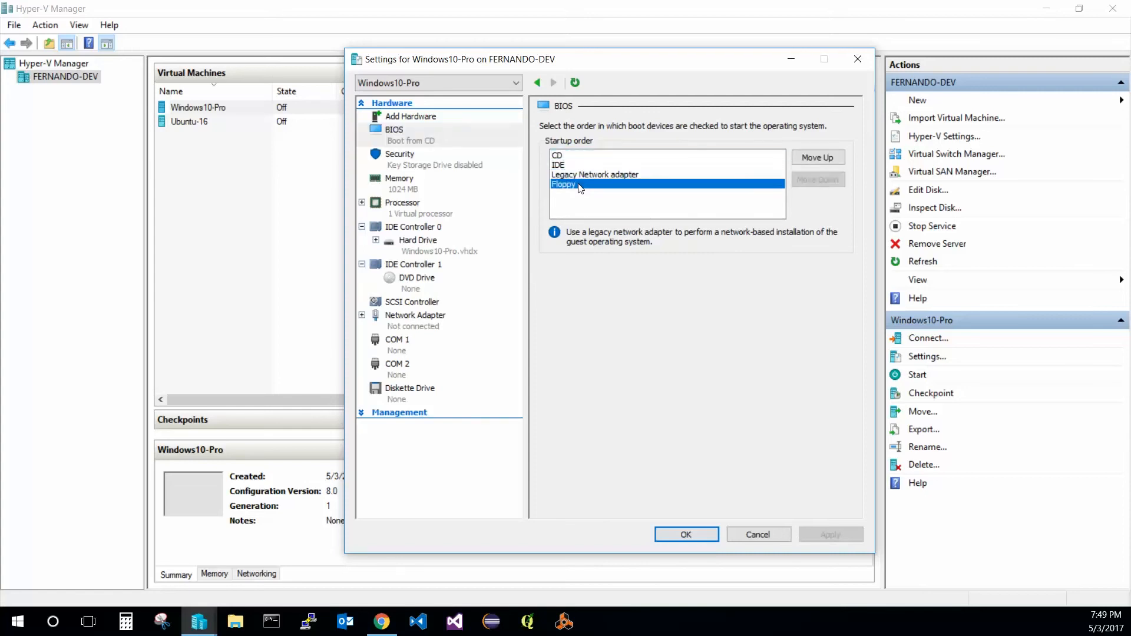
{"action": "left_click", "coordinate": [583, 166]}
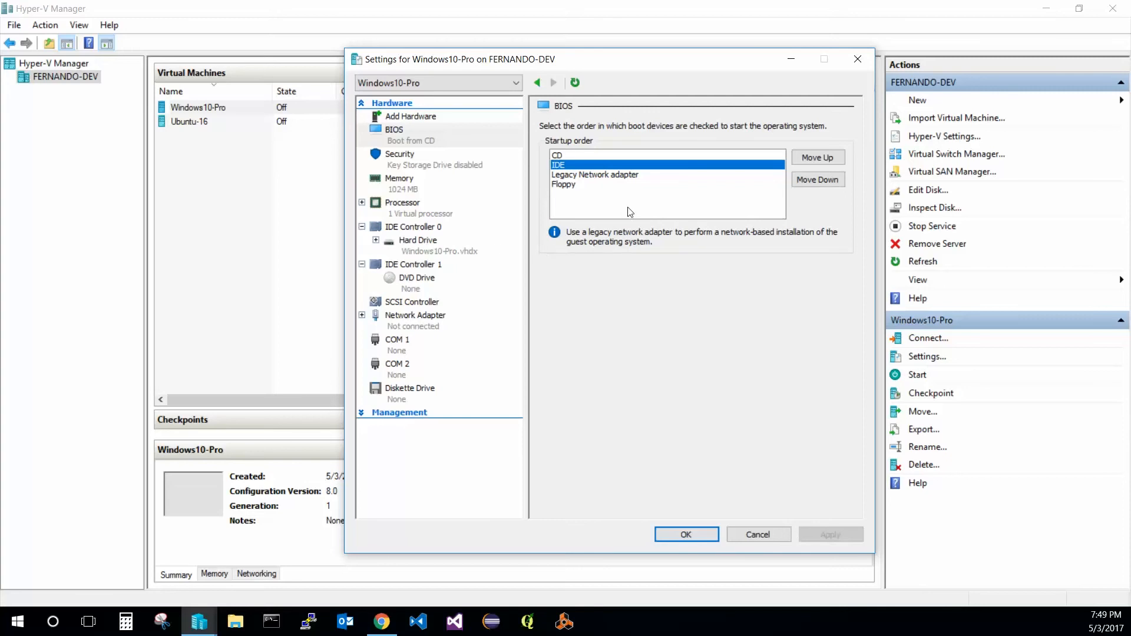
Review the virtual machine's Security settings for encryption support and the key storage drive
{"action": "left_click", "coordinate": [430, 166]}
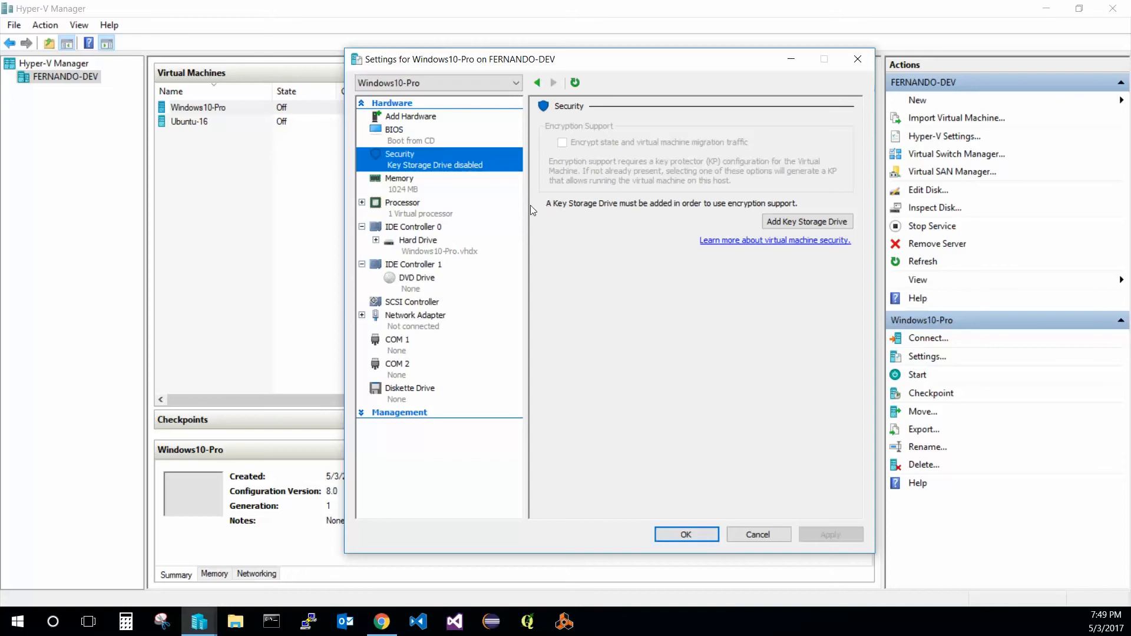
{"action": "left_click", "coordinate": [451, 181]}
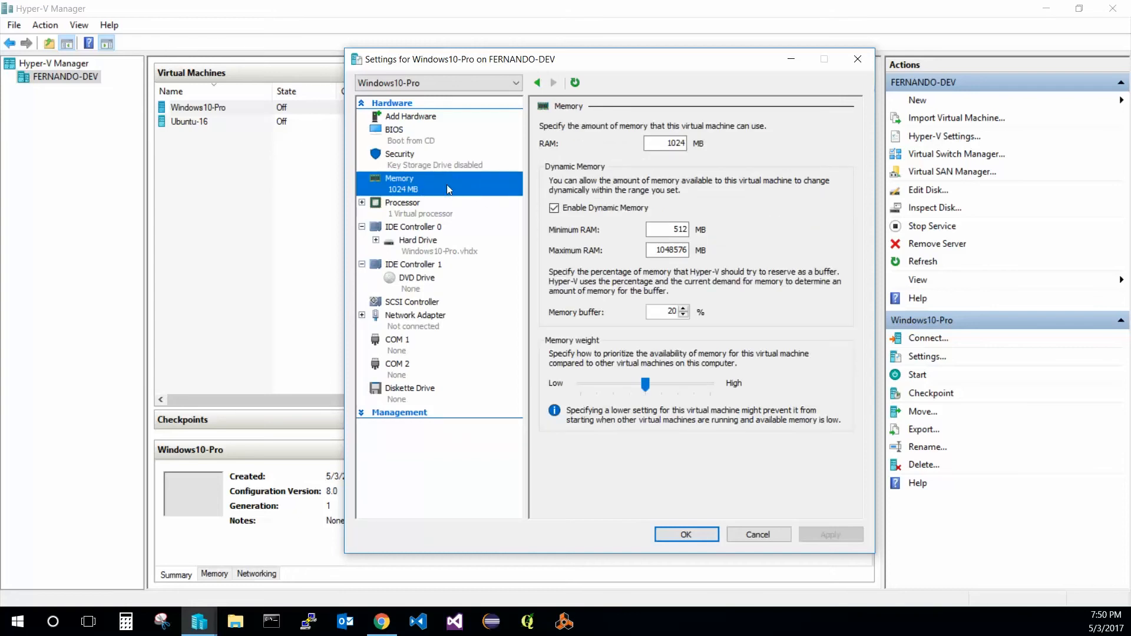
{"action": "left_click", "coordinate": [437, 163]}
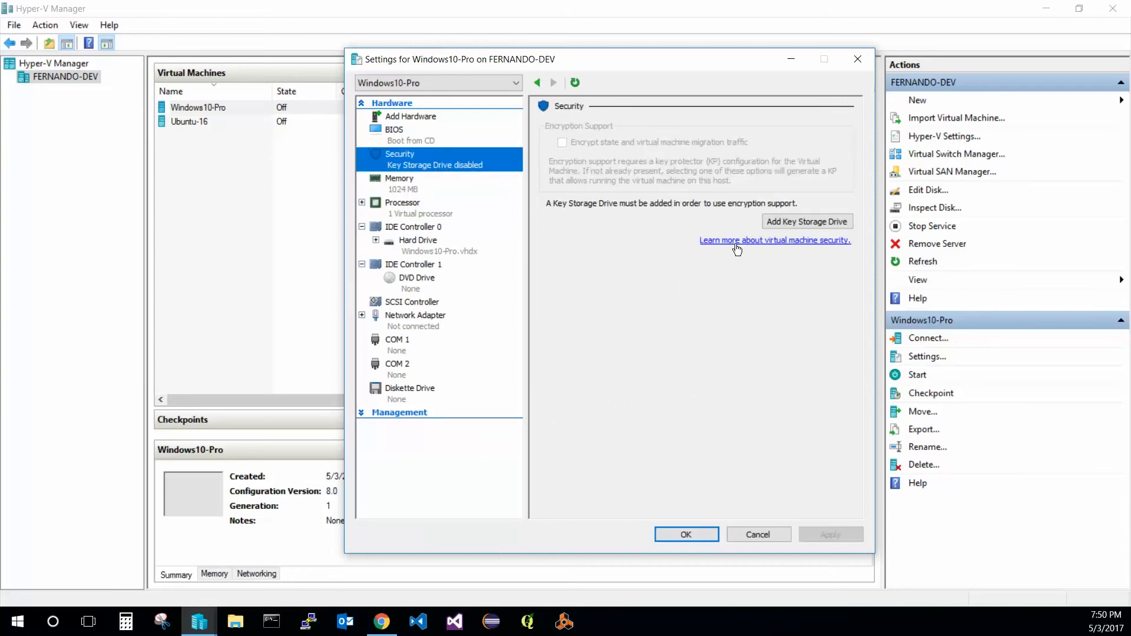
Open the Memory settings and examine the Dynamic Memory option along with the RAM, Minimum RAM and Maximum RAM values
{"action": "left_click", "coordinate": [388, 185]}
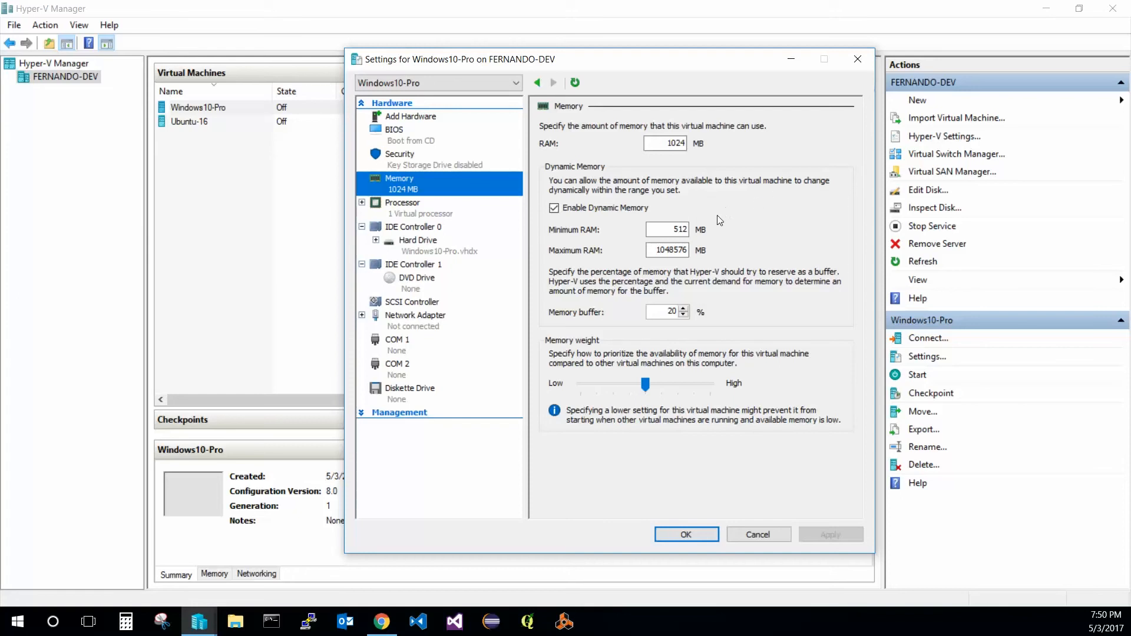
{"action": "left_click", "coordinate": [572, 208]}
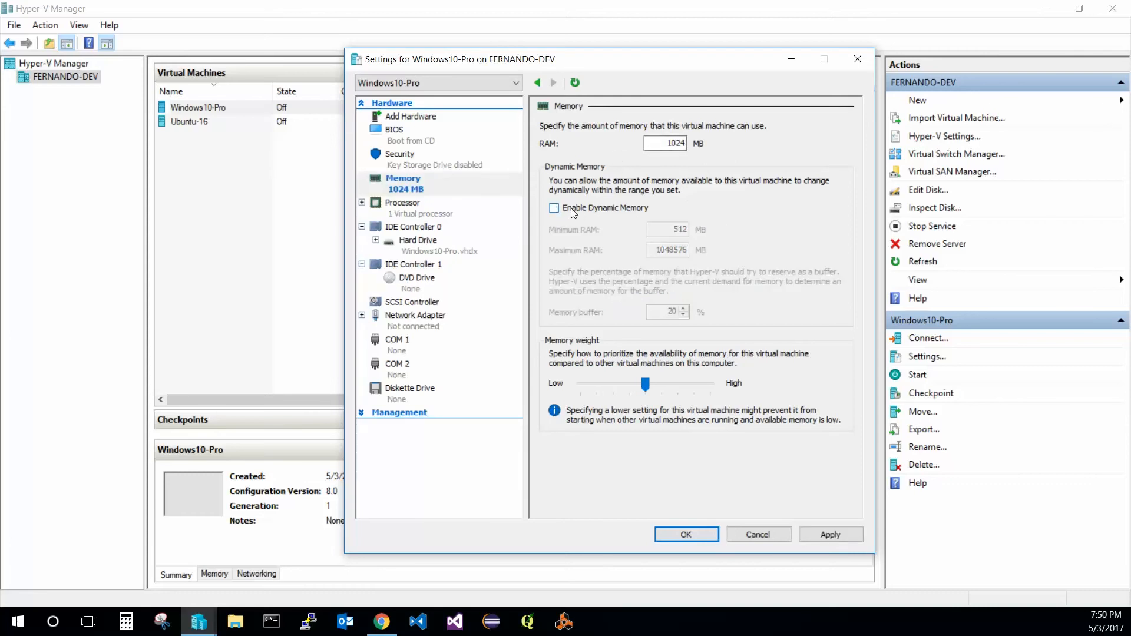
{"action": "left_click", "coordinate": [571, 208]}
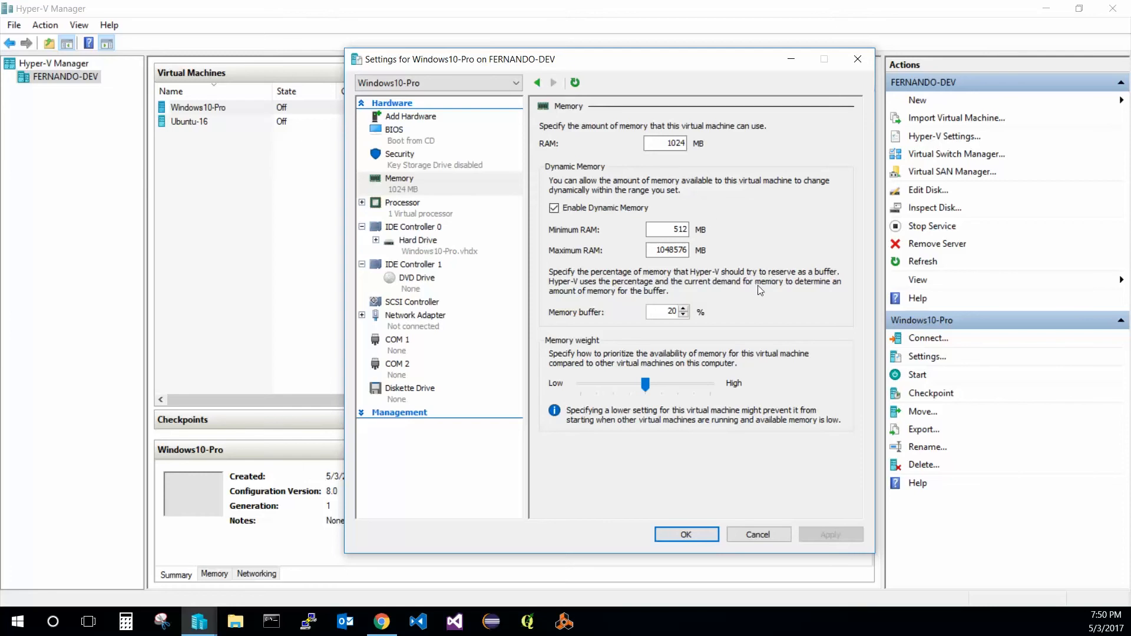
{"action": "double_click", "coordinate": [678, 250]}
{"action": "key", "text": "shift+Tab"}
{"action": "key", "text": "shift+Tab"}
{"action": "key", "text": "shift+Tab"}
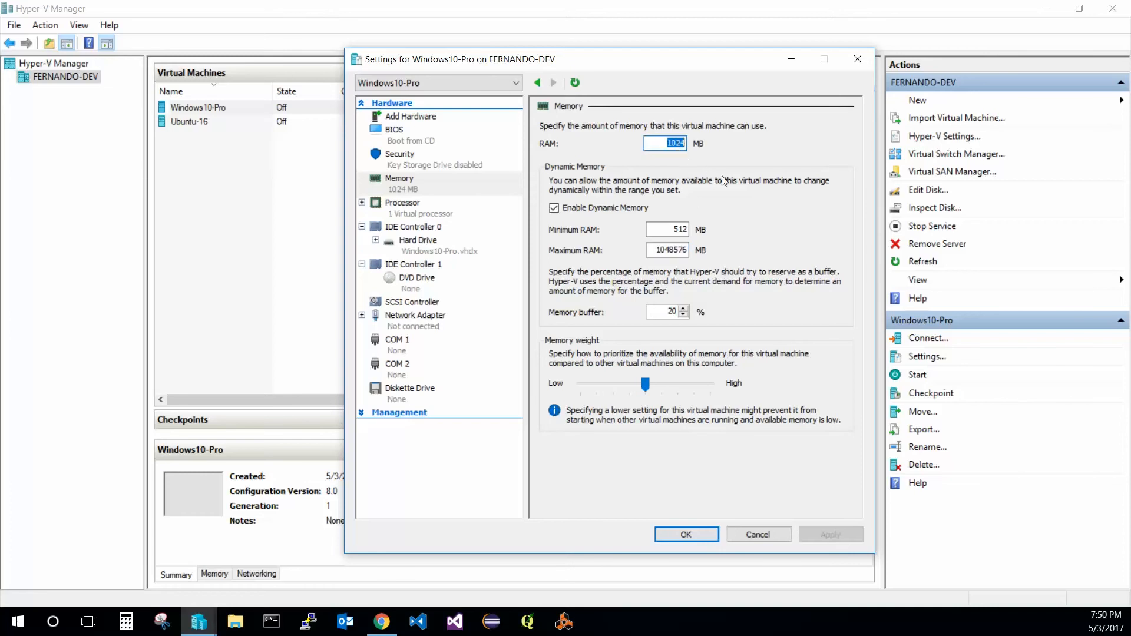
{"action": "double_click", "coordinate": [680, 230]}
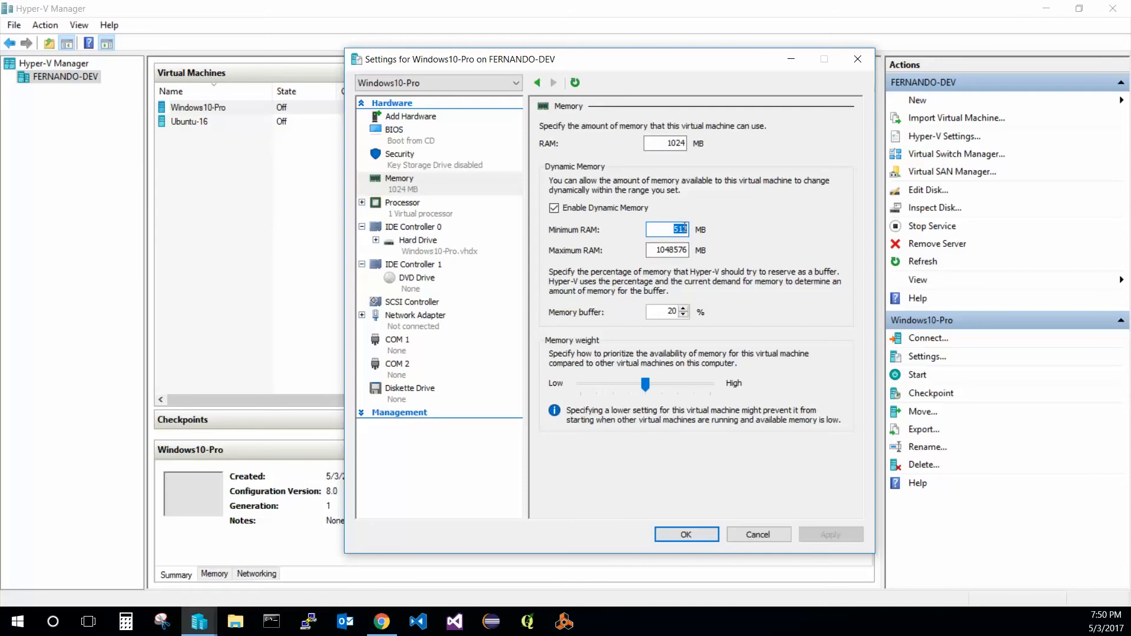
{"action": "double_click", "coordinate": [660, 252]}
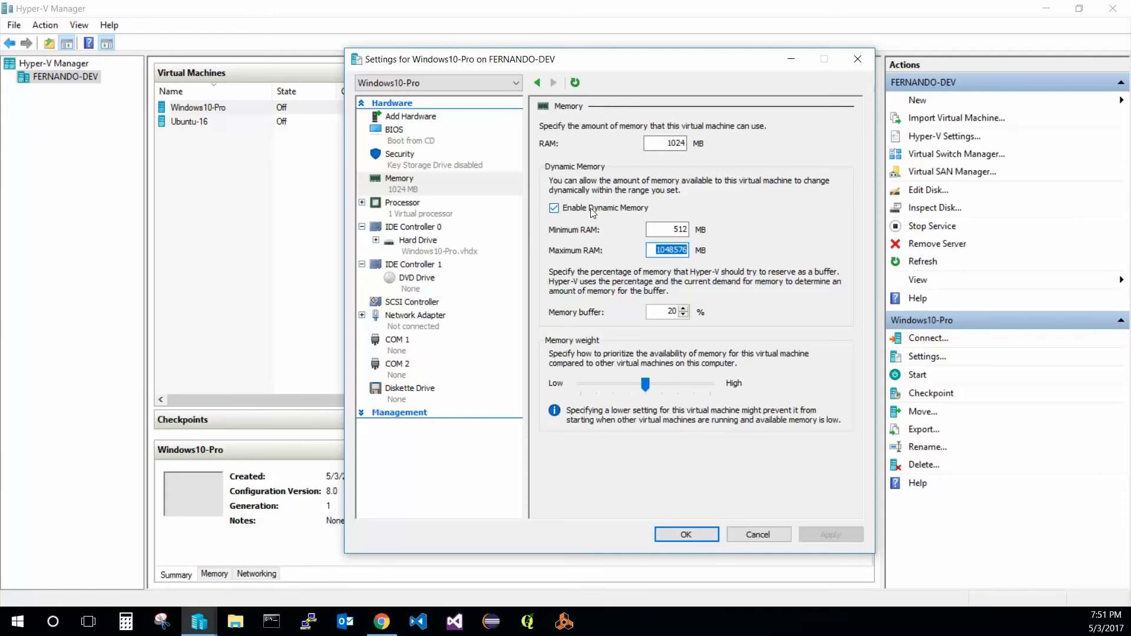
Try disabling Dynamic Memory, re-enable it, and compare the RAM and Maximum RAM values
{"action": "left_click", "coordinate": [553, 208]}
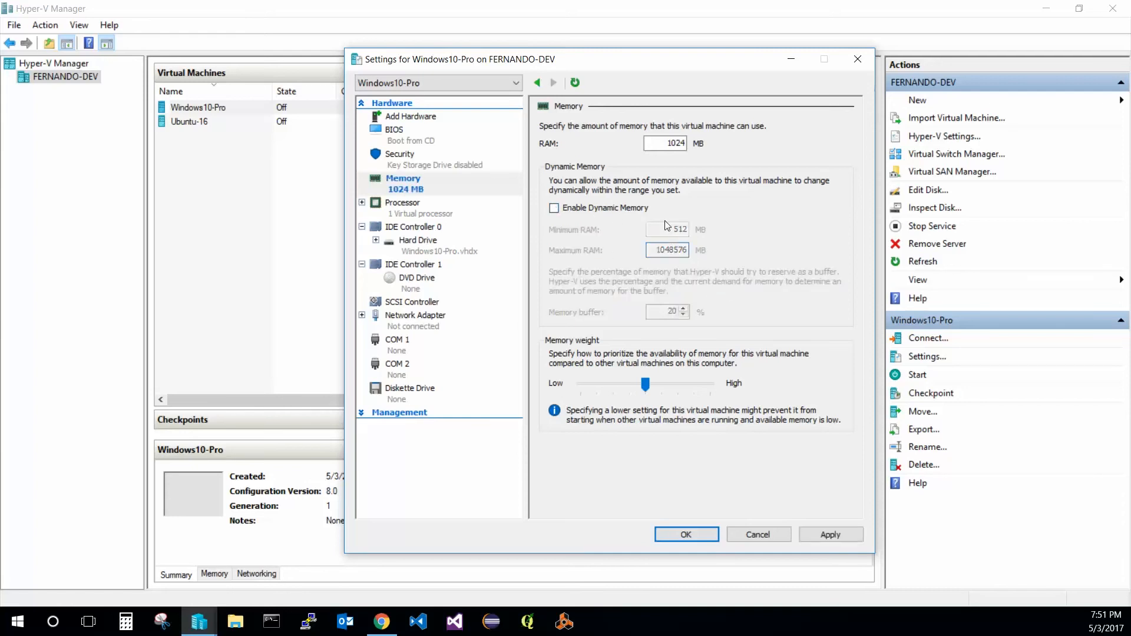
{"action": "double_click", "coordinate": [684, 143]}
{"action": "left_click", "coordinate": [597, 209]}
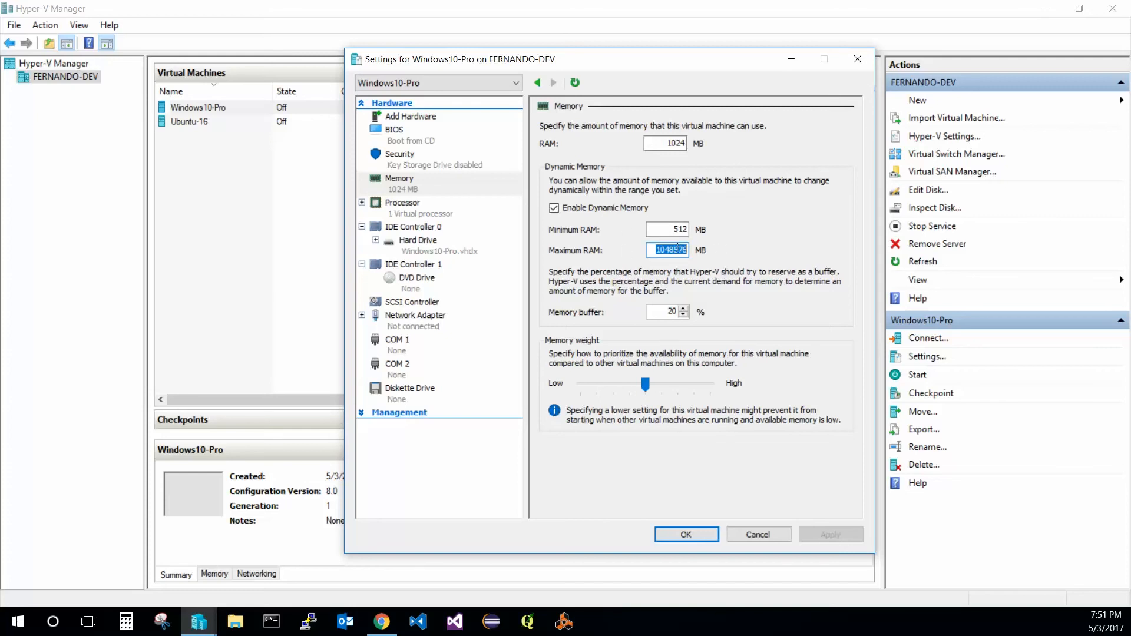
{"action": "double_click", "coordinate": [674, 249]}
{"action": "double_click", "coordinate": [671, 142]}
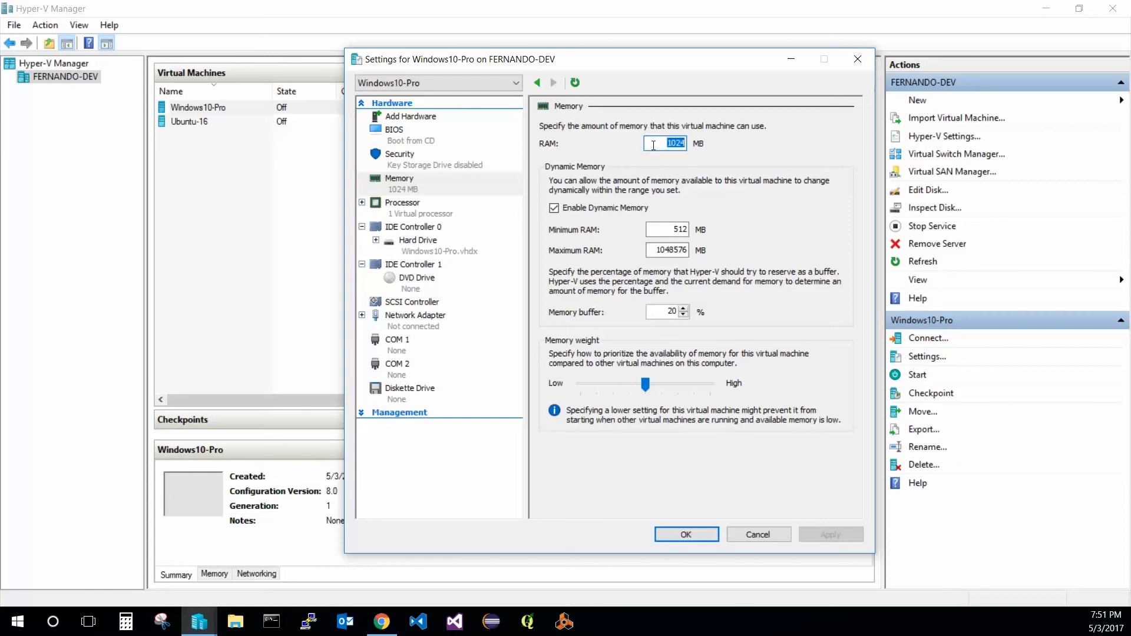
{"action": "double_click", "coordinate": [655, 145]}
{"action": "left_click", "coordinate": [673, 142]}
{"action": "key", "text": "Tab"}
{"action": "key", "text": "Tab"}
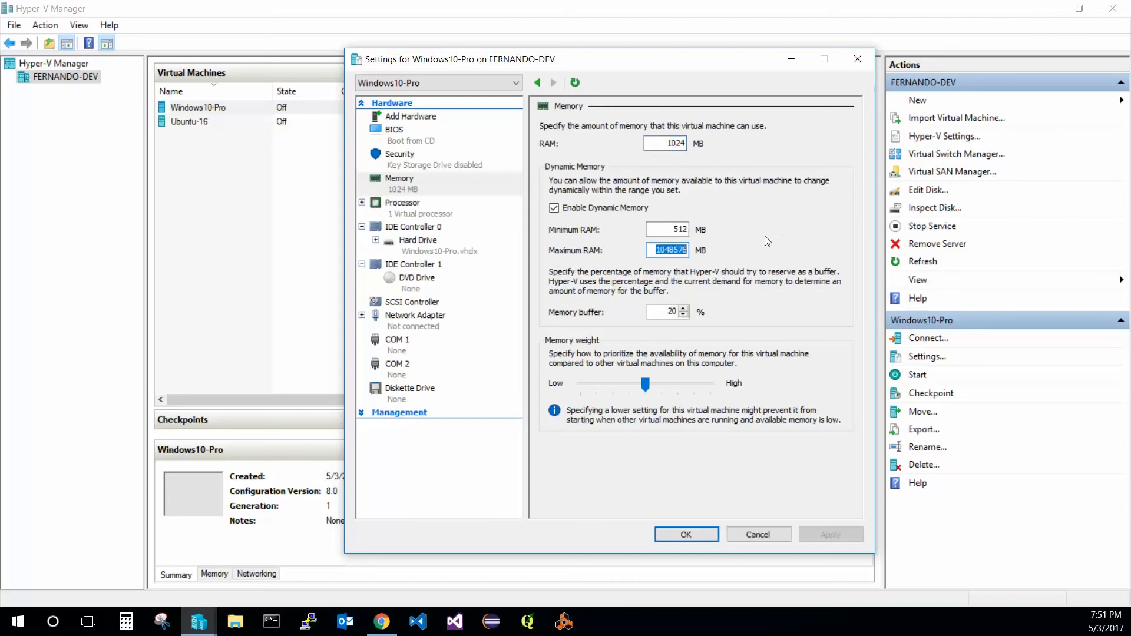
Disable Dynamic Memory and set the virtual machine's RAM to 2048 MB
{"action": "left_click", "coordinate": [561, 212]}
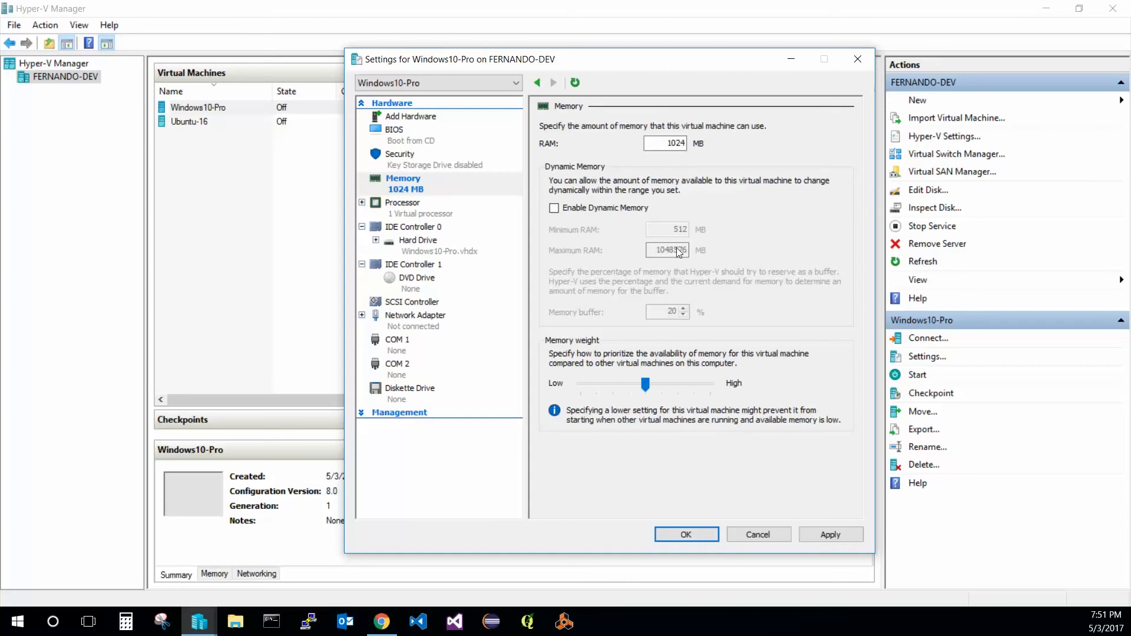
{"action": "double_click", "coordinate": [669, 142]}
{"action": "key", "text": "Right"}
{"action": "key", "text": "BackSpace"}
{"action": "key", "text": "BackSpace"}
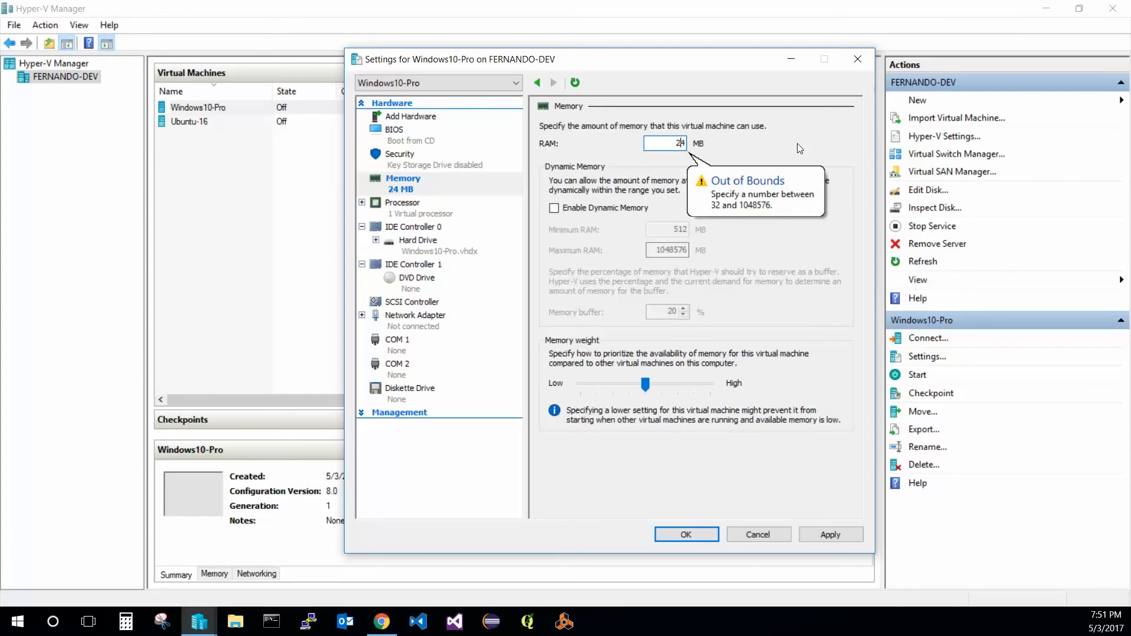
{"action": "key", "text": "BackSpace"}
{"action": "key", "text": "BackSpace"}
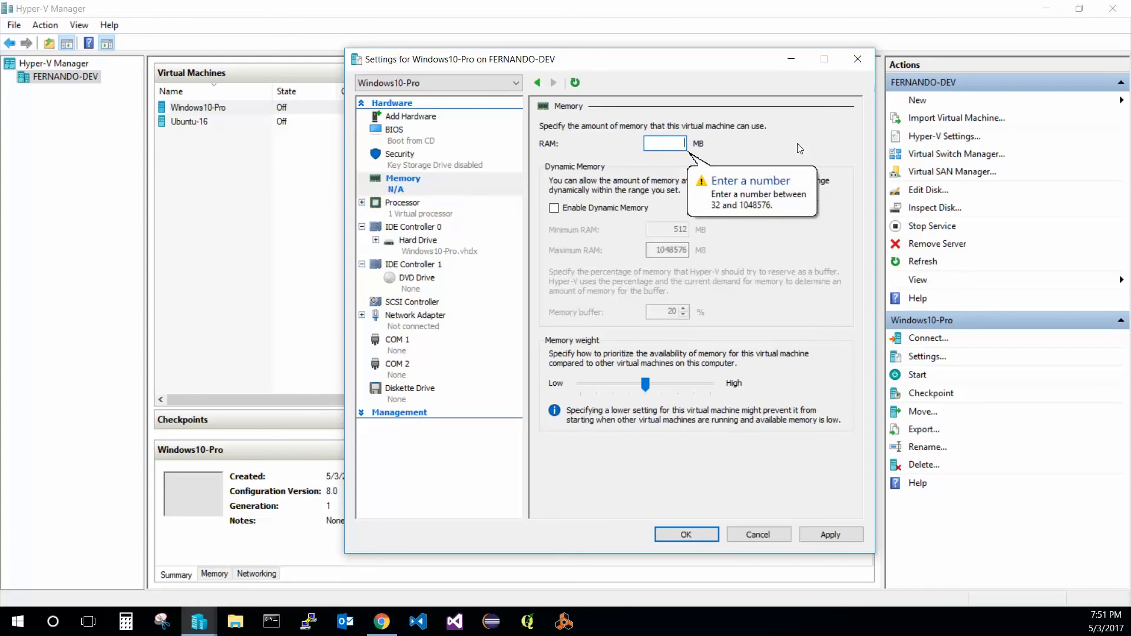
{"action": "type", "text": "2048"}
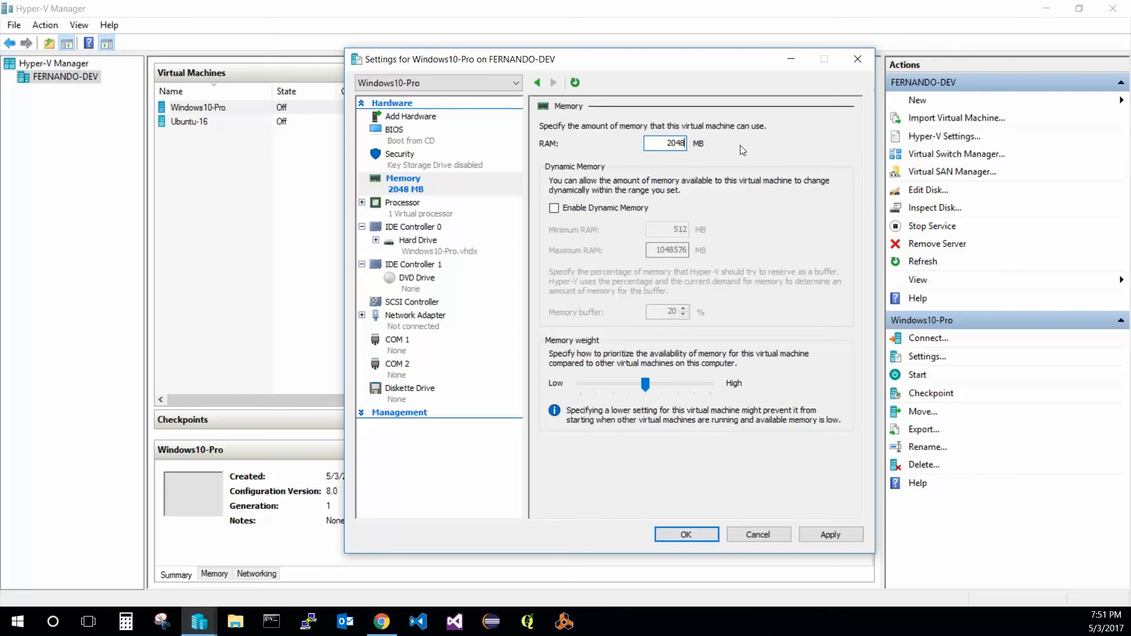
{"action": "double_click", "coordinate": [672, 141]}
{"action": "left_click", "coordinate": [676, 145]}
Open the Processor settings, expand the entry and review its Compatibility and NUMA configuration
{"action": "left_click", "coordinate": [401, 204]}
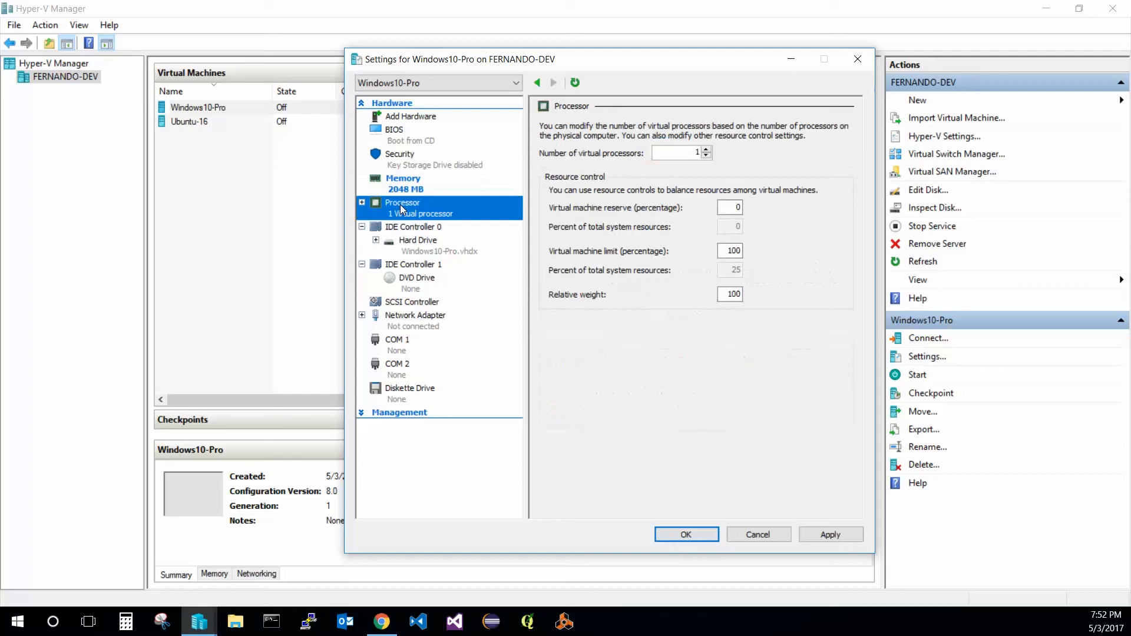
{"action": "left_click", "coordinate": [362, 202]}
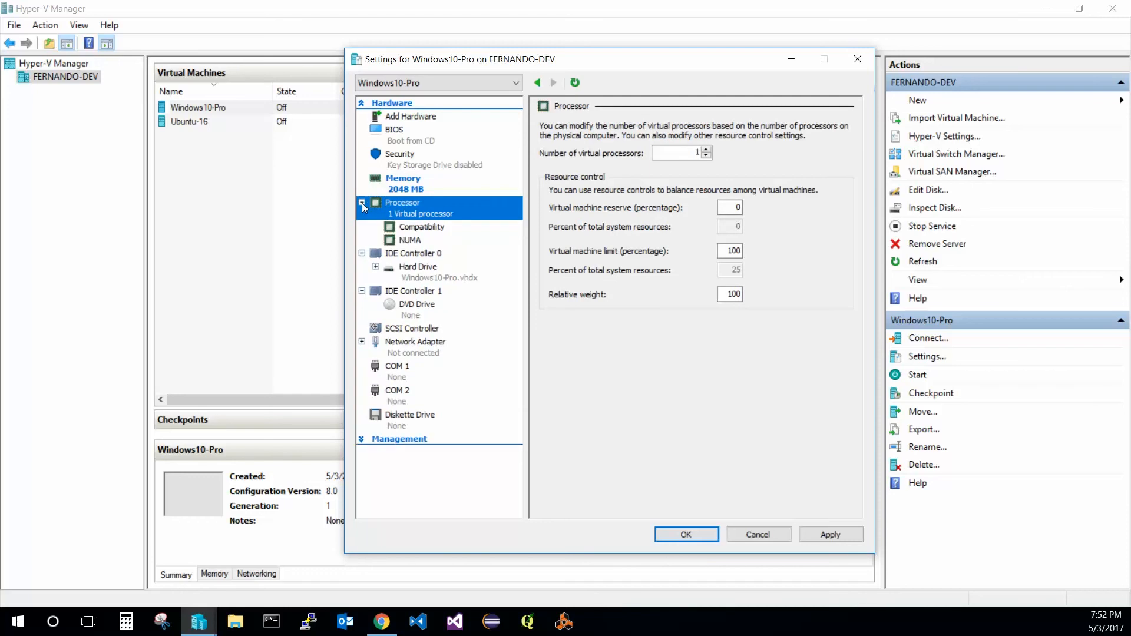
{"action": "left_click", "coordinate": [362, 203]}
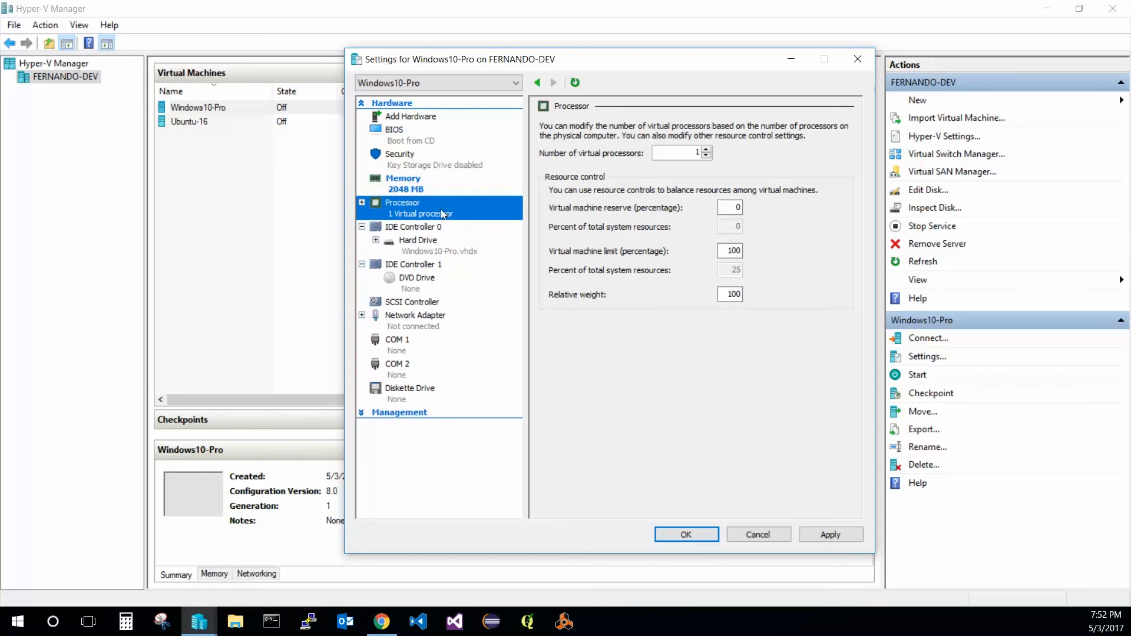
{"action": "left_click", "coordinate": [362, 202]}
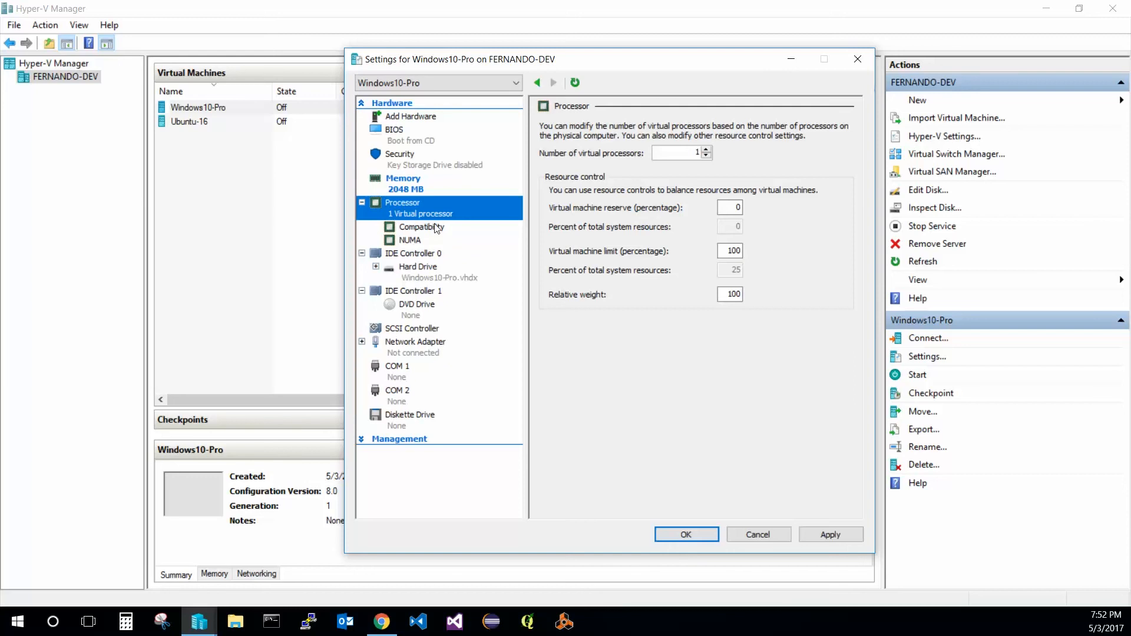
{"action": "left_click", "coordinate": [437, 228]}
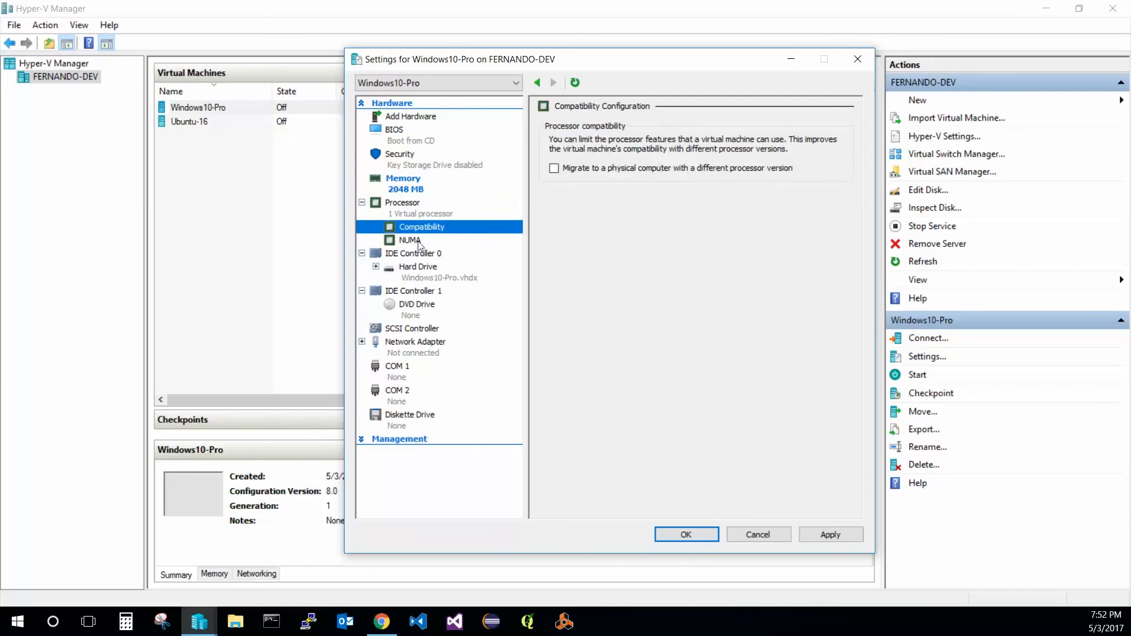
{"action": "left_click", "coordinate": [421, 241]}
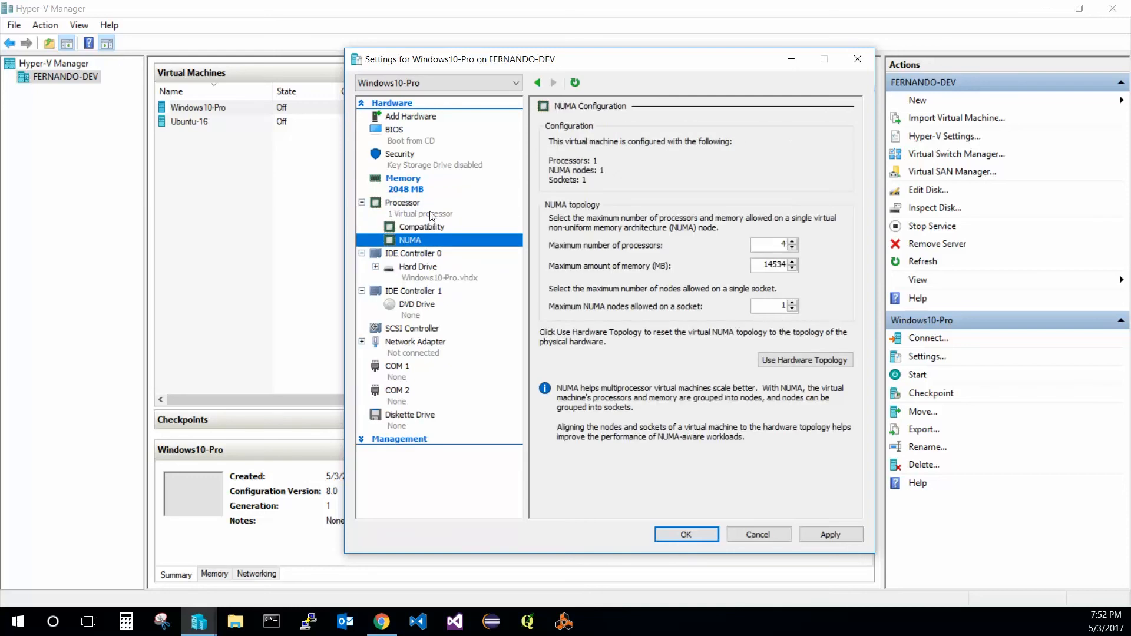
Review the processor's resource controls, recheck Compatibility and NUMA, and collapse the Processor entry
{"action": "left_click", "coordinate": [422, 206]}
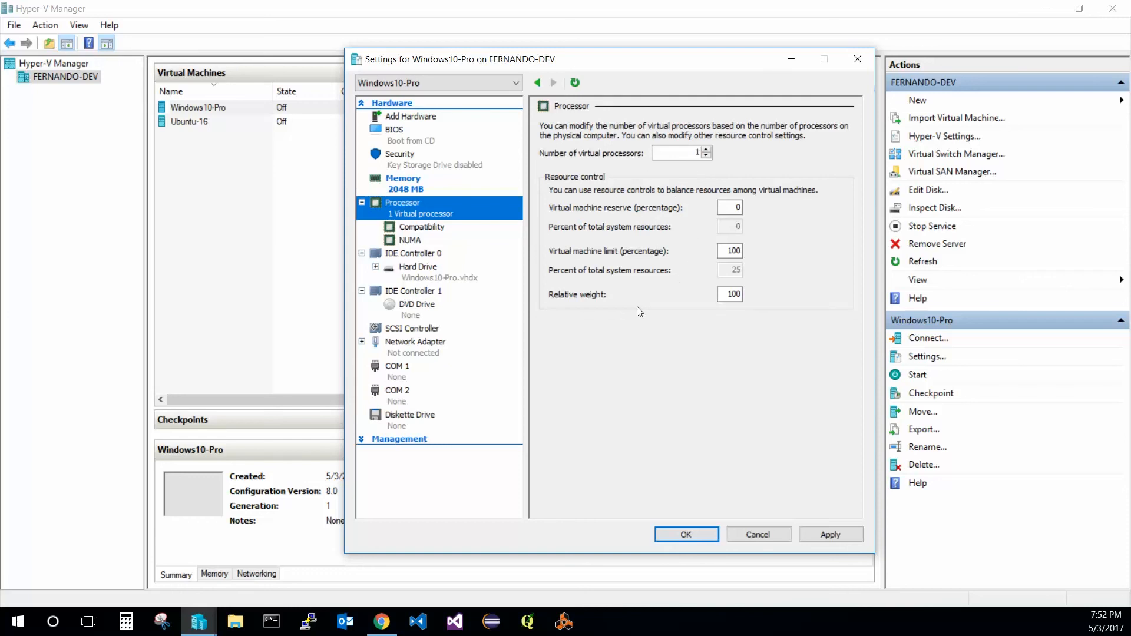
{"action": "left_click", "coordinate": [740, 244]}
{"action": "left_click", "coordinate": [436, 227]}
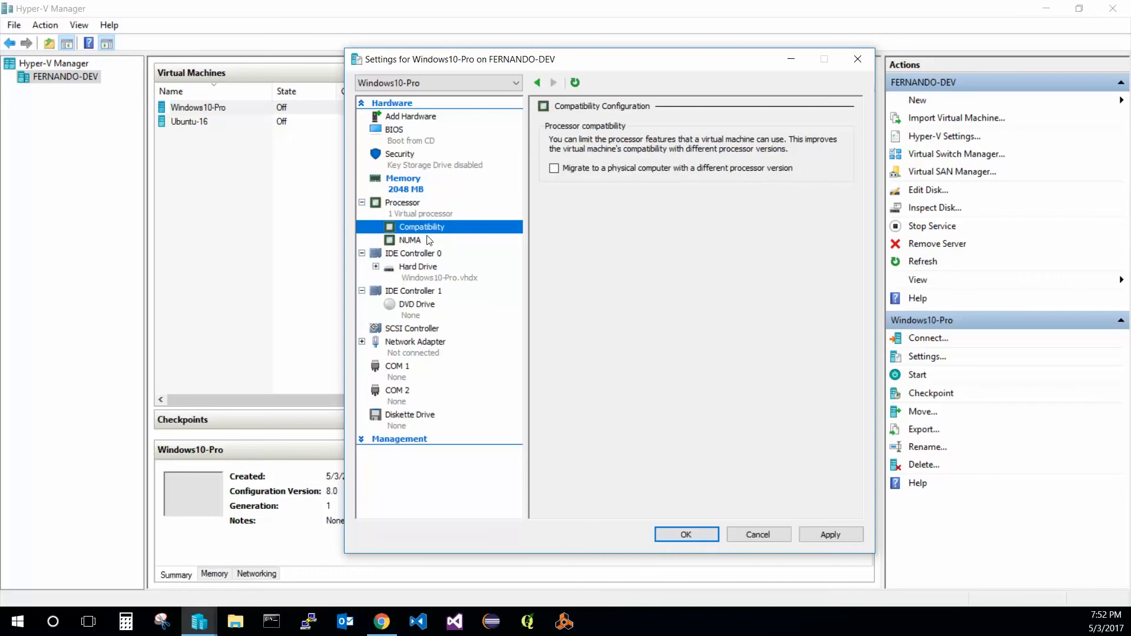
{"action": "left_click", "coordinate": [424, 242]}
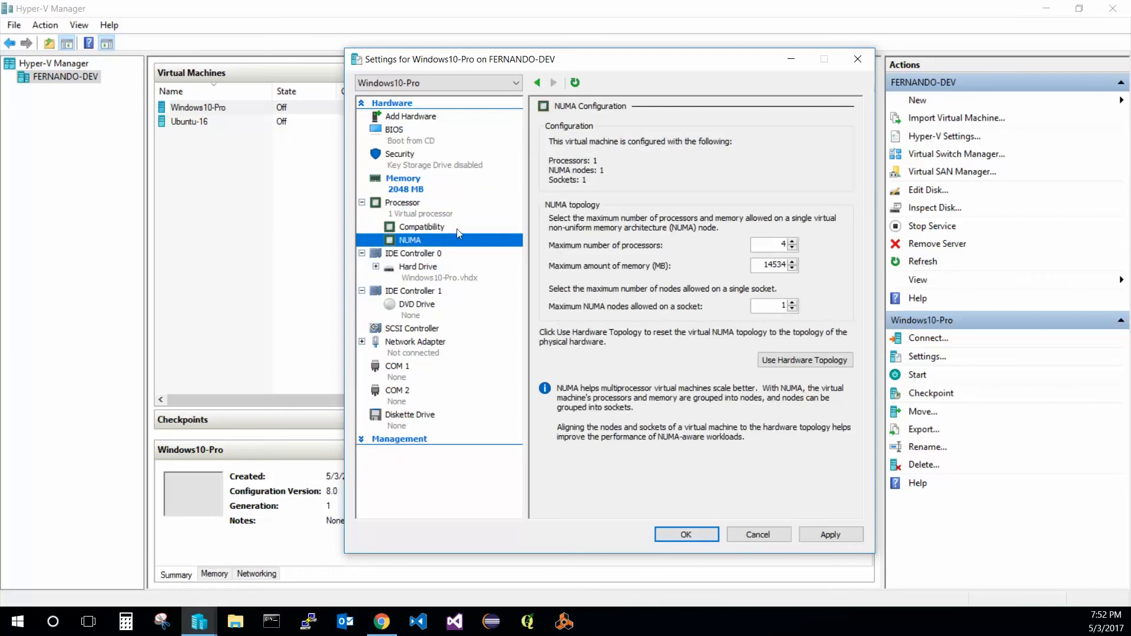
{"action": "left_click", "coordinate": [426, 211]}
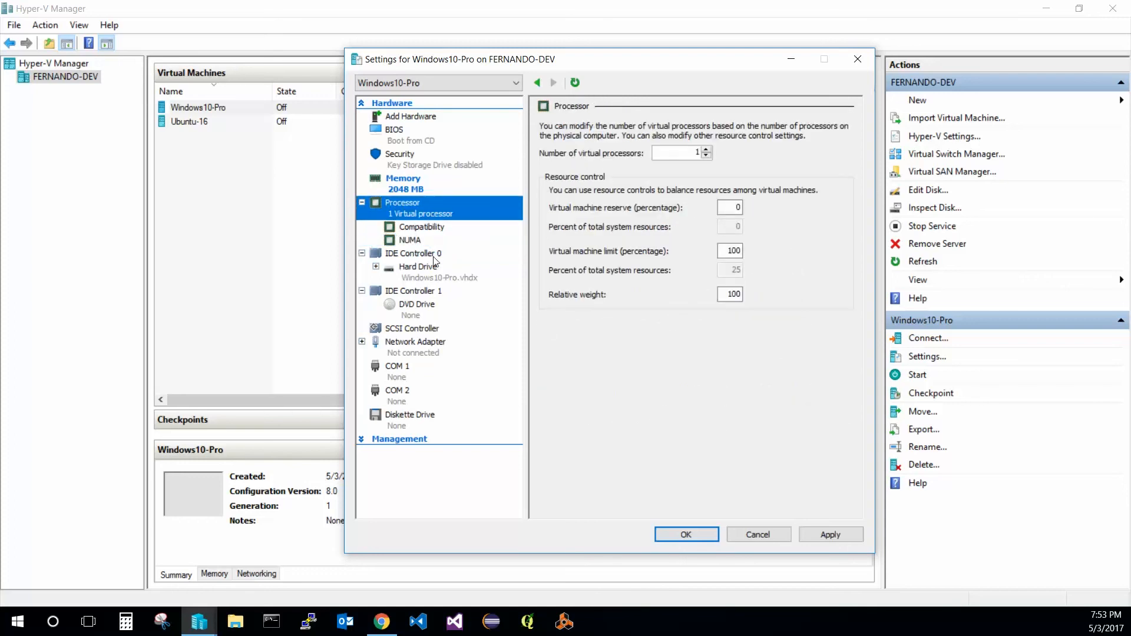
{"action": "left_click", "coordinate": [418, 239]}
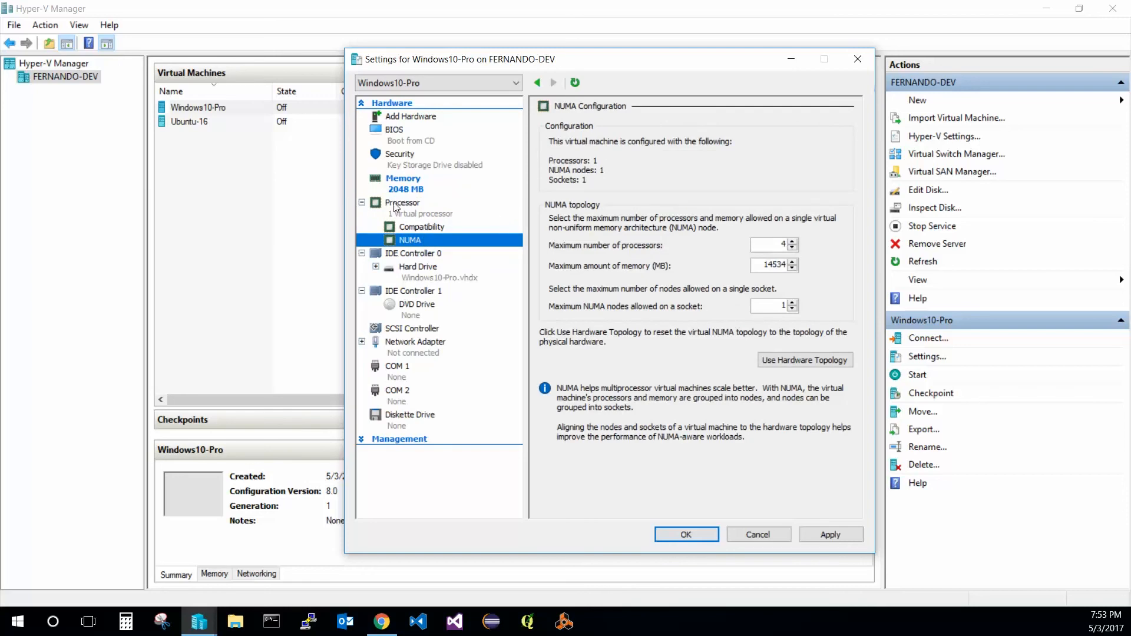
{"action": "left_click", "coordinate": [363, 203]}
{"action": "left_click", "coordinate": [363, 204]}
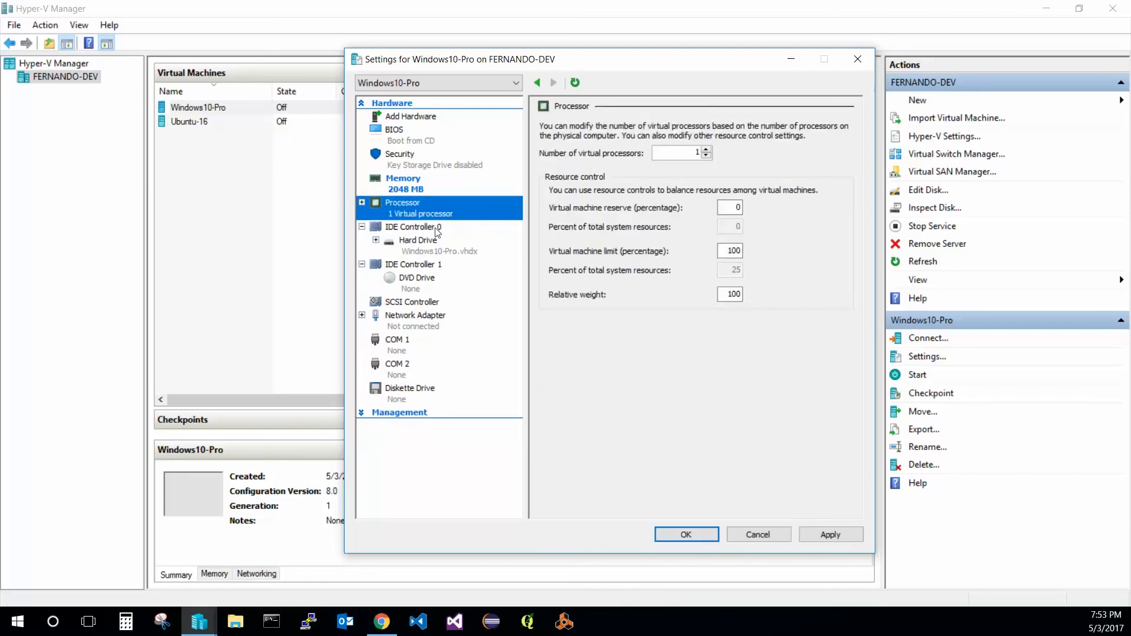
Review the drive types offered for IDE Controller 0 and the settings of its attached virtual hard disk
{"action": "left_click", "coordinate": [437, 229]}
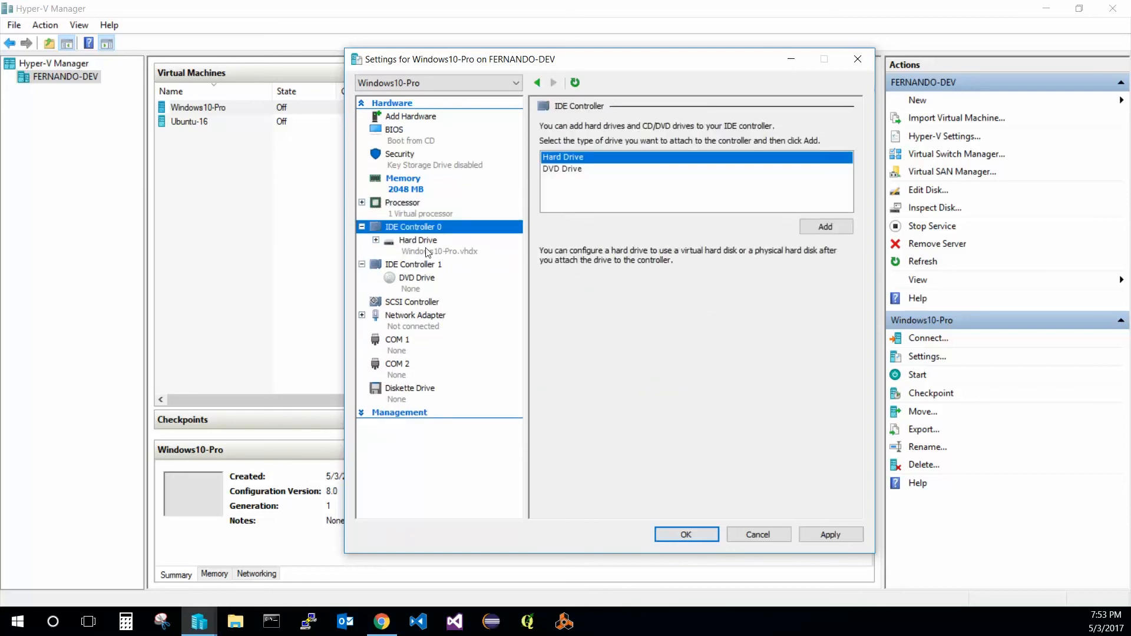
{"action": "left_click", "coordinate": [428, 248]}
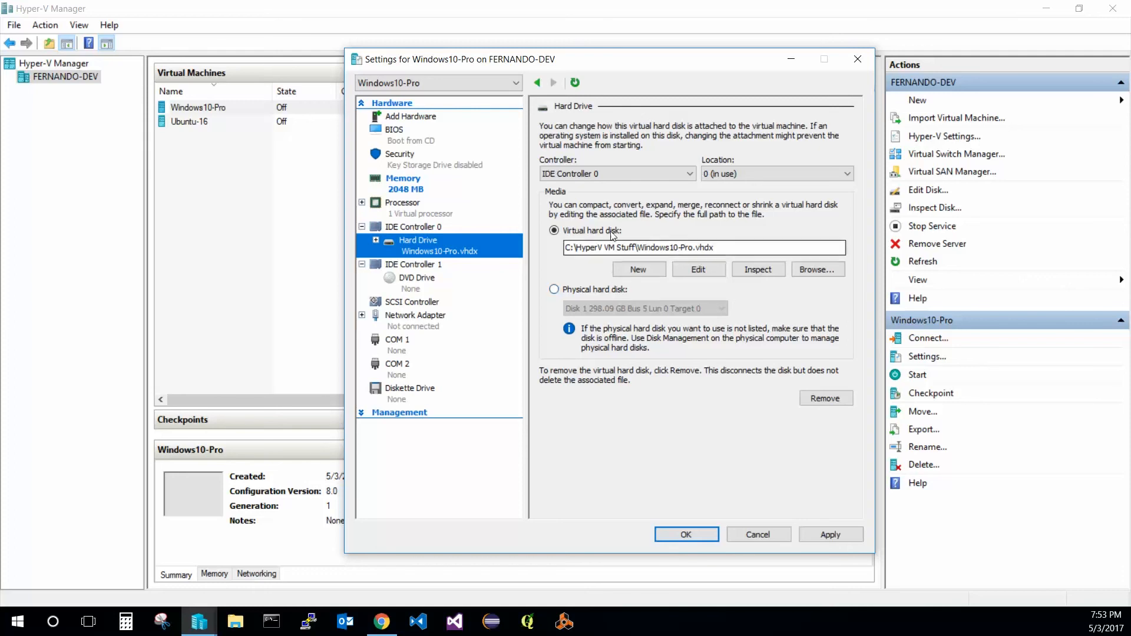
Review the controller choices for the Windows10-Pro virtual hard disk without changing them, and collapse IDE Controller 0
{"action": "left_click", "coordinate": [582, 176]}
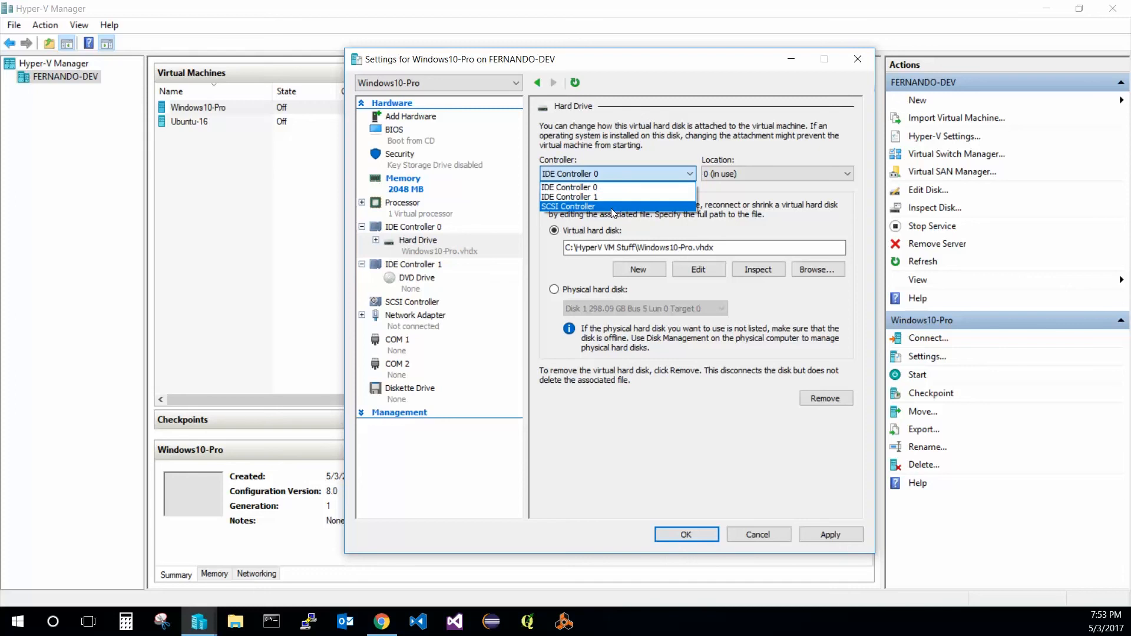
{"action": "left_click", "coordinate": [609, 171]}
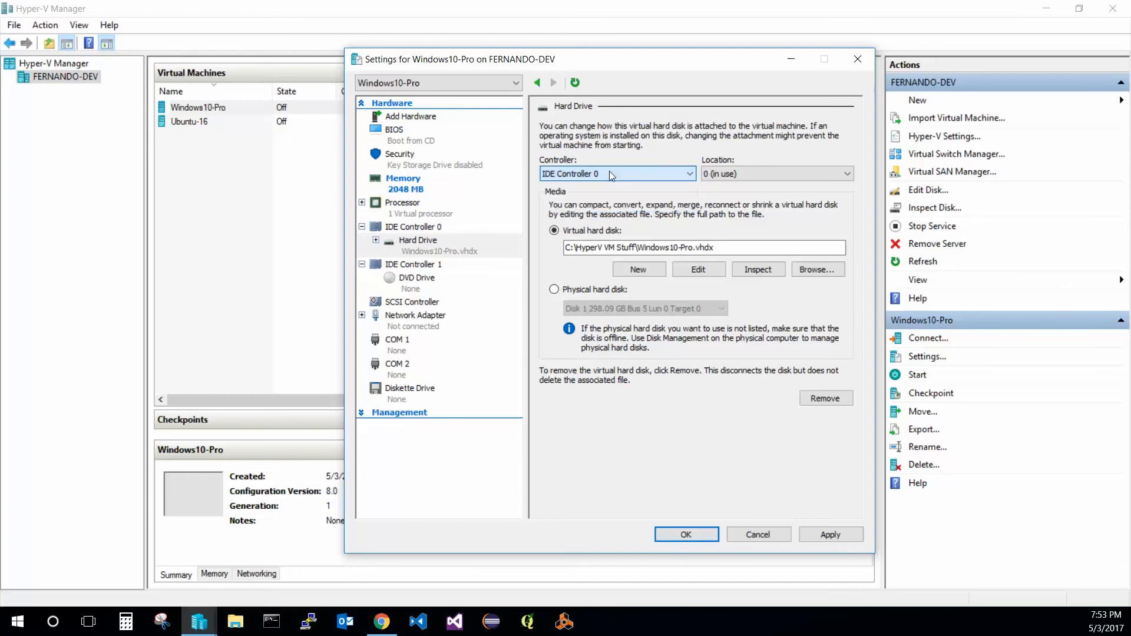
{"action": "left_click", "coordinate": [403, 227]}
{"action": "left_click", "coordinate": [363, 227]}
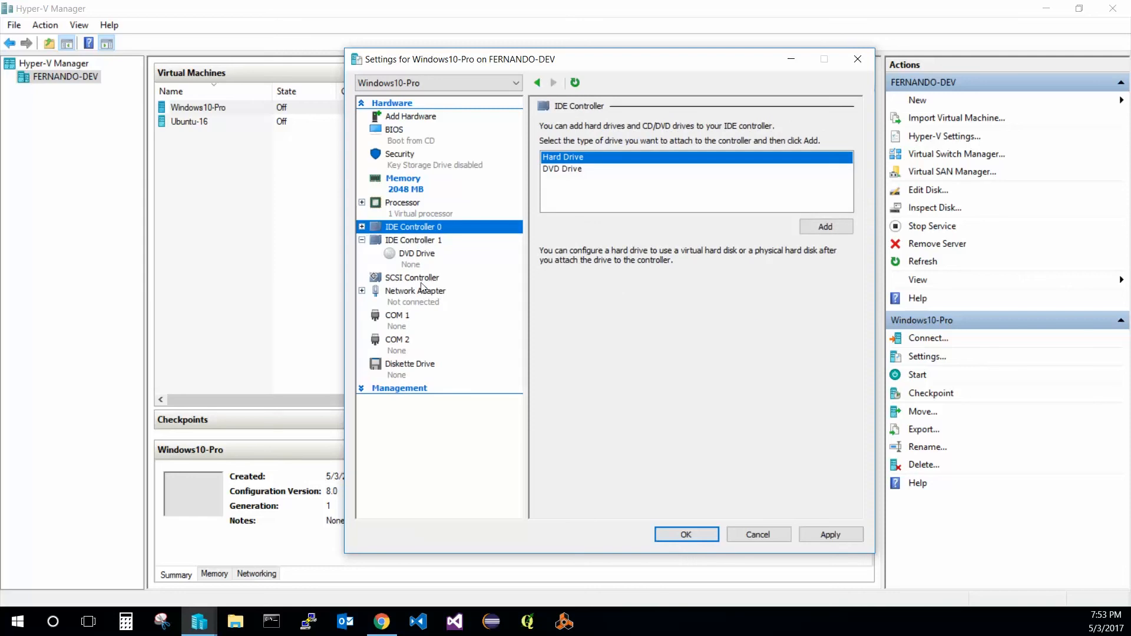
Review the DVD drive settings under IDE Controller 1 and collapse both IDE controller entries
{"action": "left_click", "coordinate": [362, 240]}
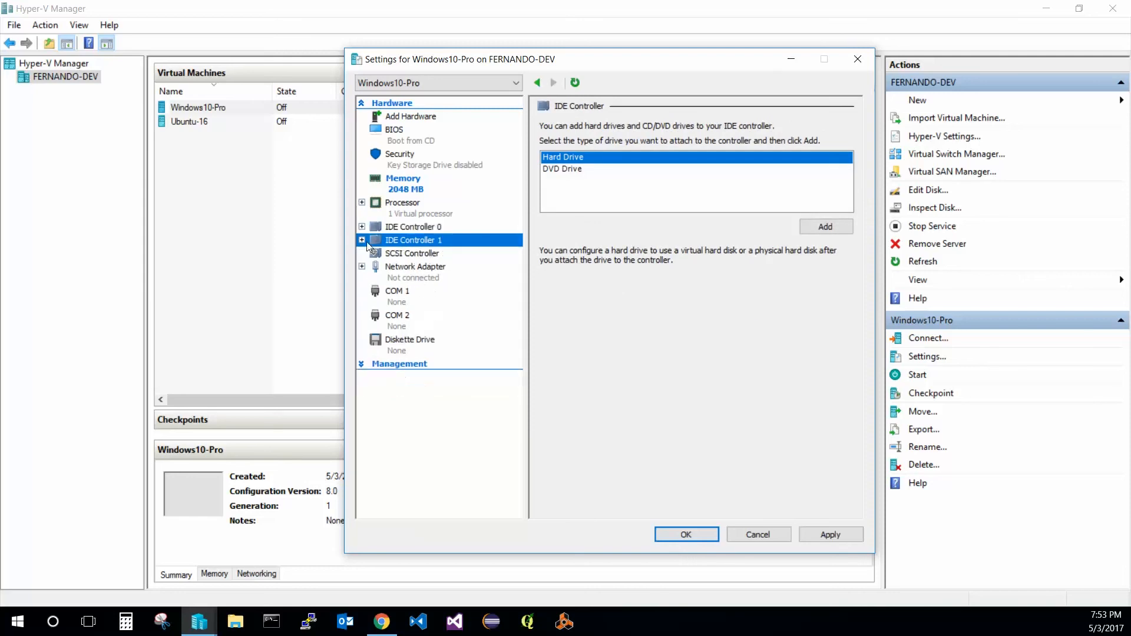
{"action": "left_click", "coordinate": [363, 240]}
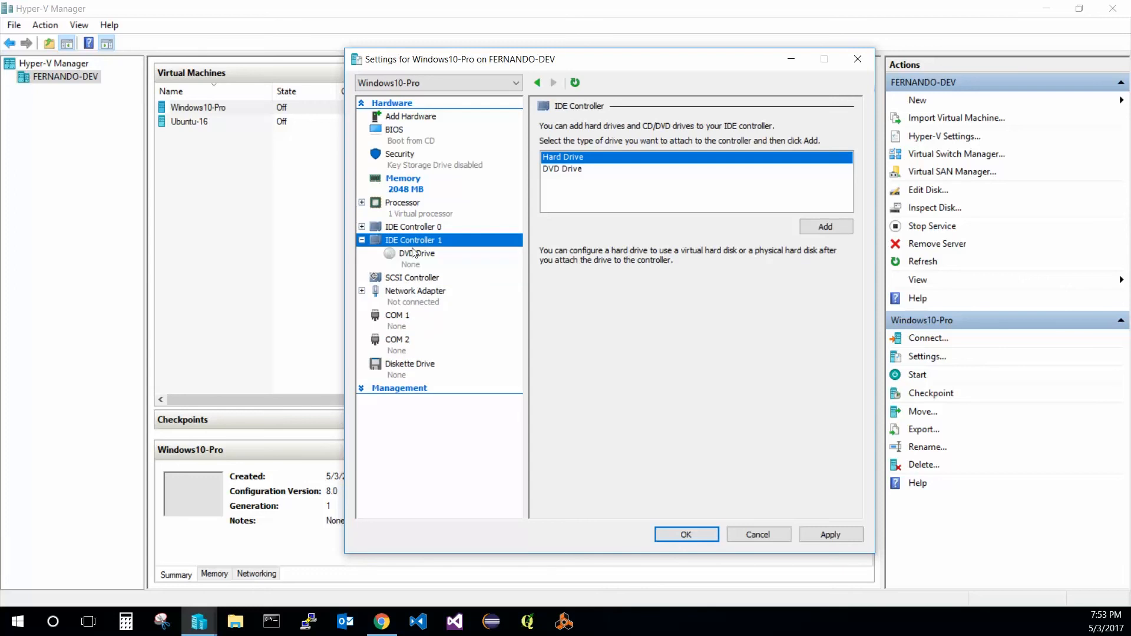
{"action": "left_click", "coordinate": [411, 254]}
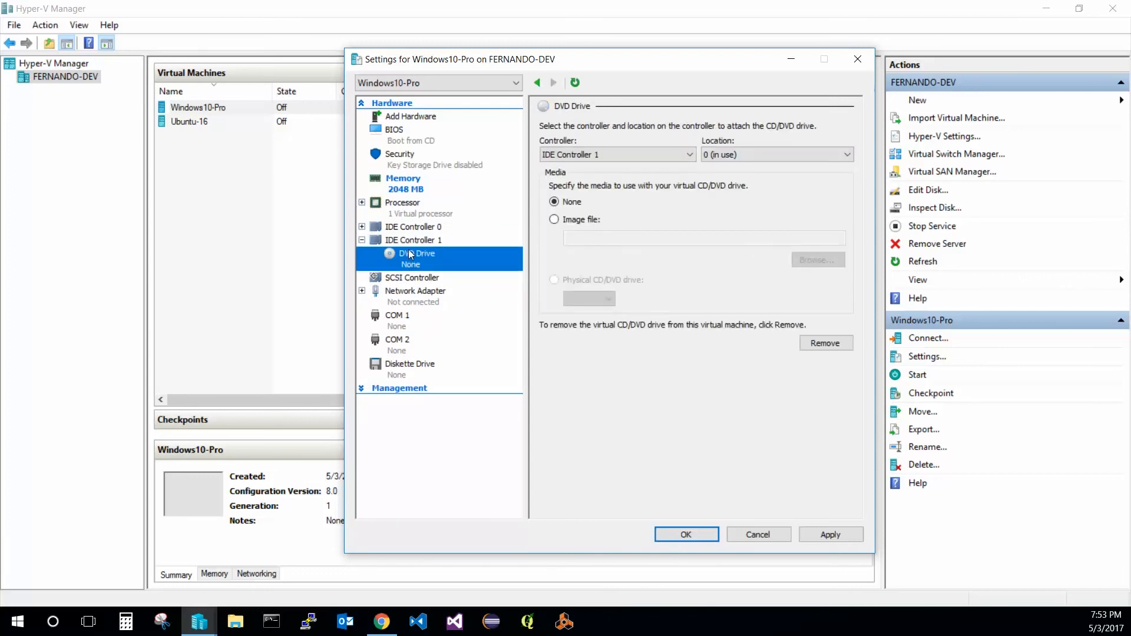
{"action": "left_click", "coordinate": [363, 240]}
{"action": "left_click", "coordinate": [363, 227]}
{"action": "left_click", "coordinate": [362, 227]}
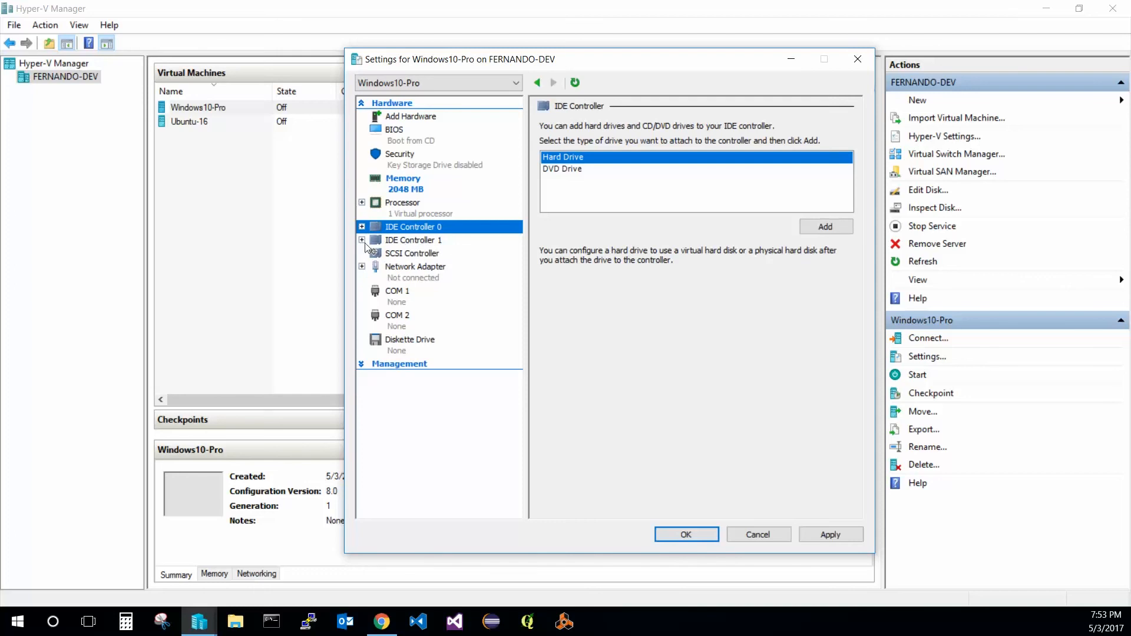
Review the settings of the SCSI Controller, IDE Controller 1, the COM 1 and COM 2 ports, and the Diskette Drive
{"action": "left_click", "coordinate": [410, 254]}
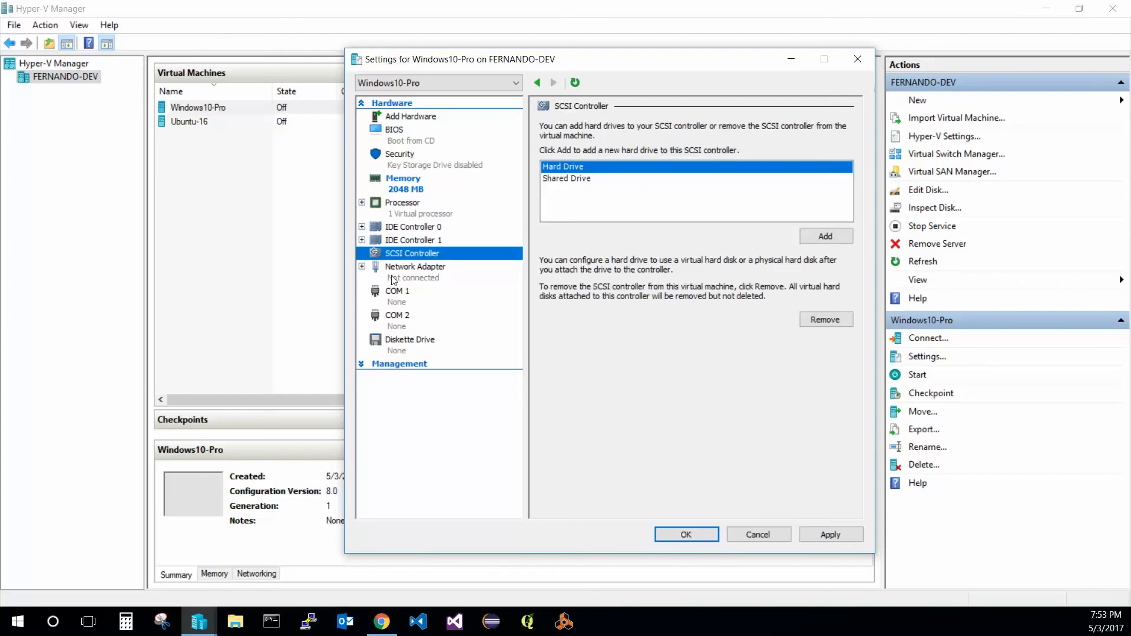
{"action": "left_click", "coordinate": [397, 241]}
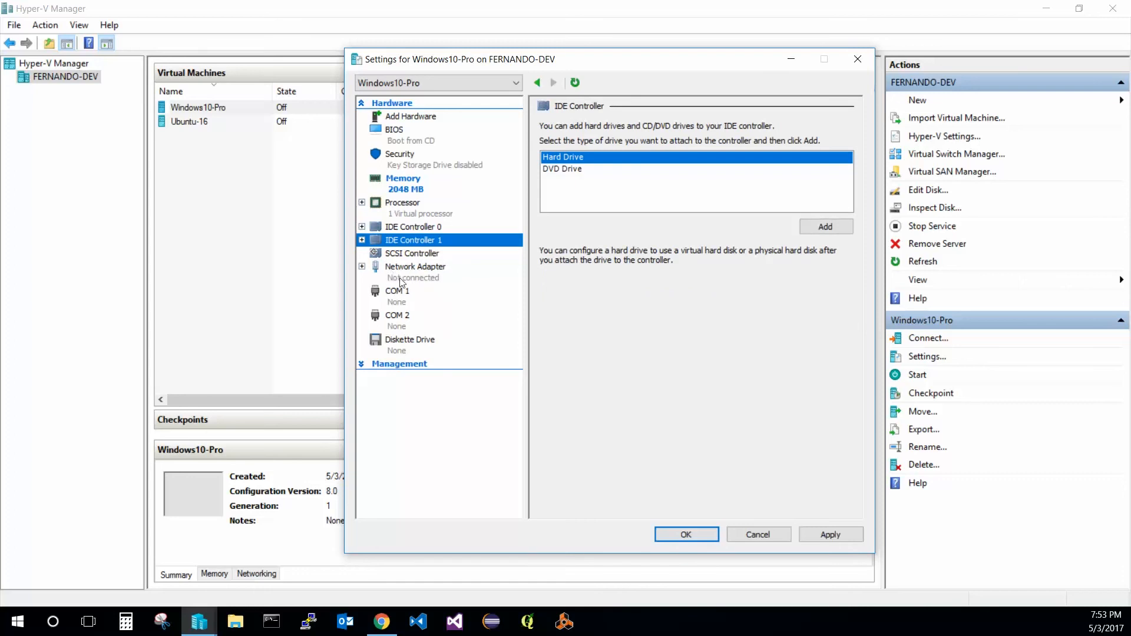
{"action": "left_click", "coordinate": [410, 292]}
{"action": "left_click", "coordinate": [409, 318]}
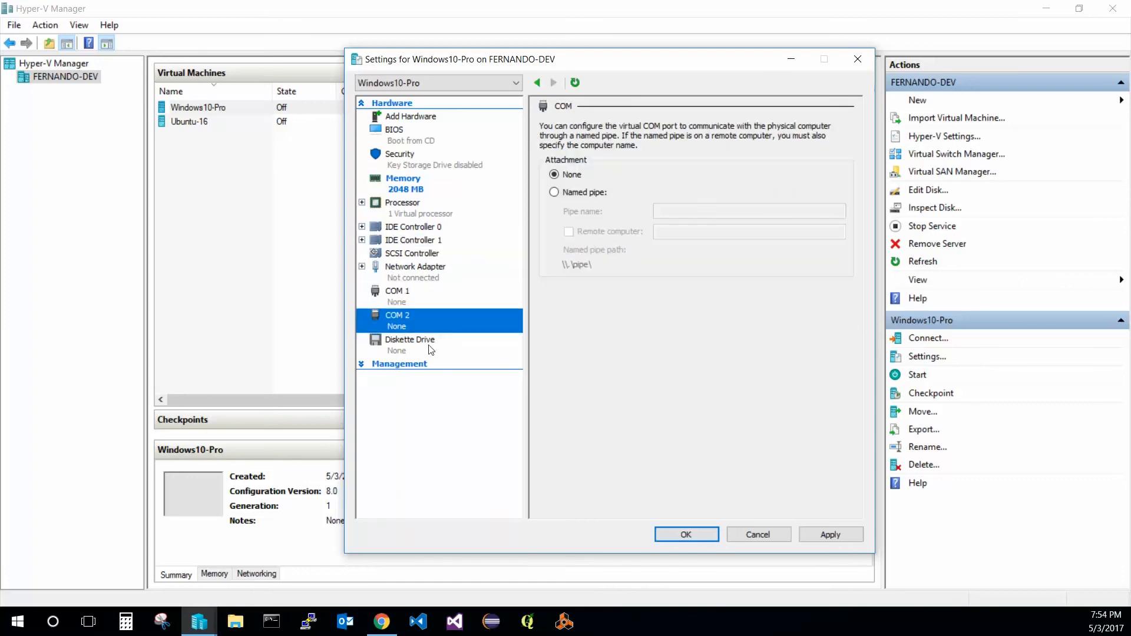
{"action": "left_click", "coordinate": [427, 345]}
Review the Network Adapter's virtual switch setting and the sub-entries beneath it, leaving the entry collapsed
{"action": "left_click", "coordinate": [391, 279]}
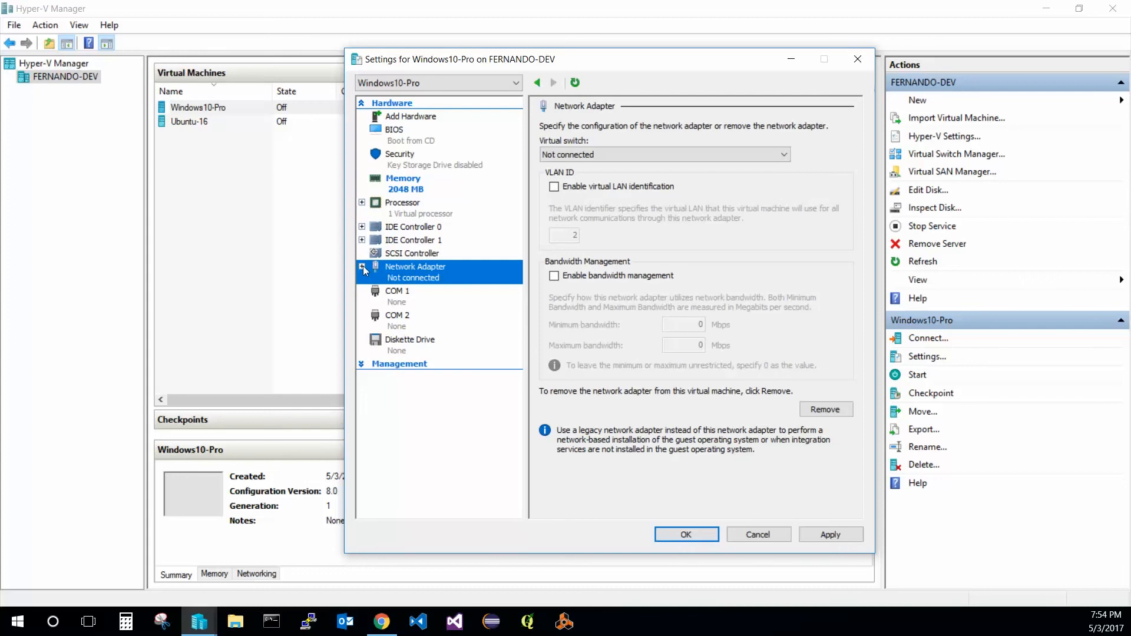
{"action": "left_click", "coordinate": [362, 267]}
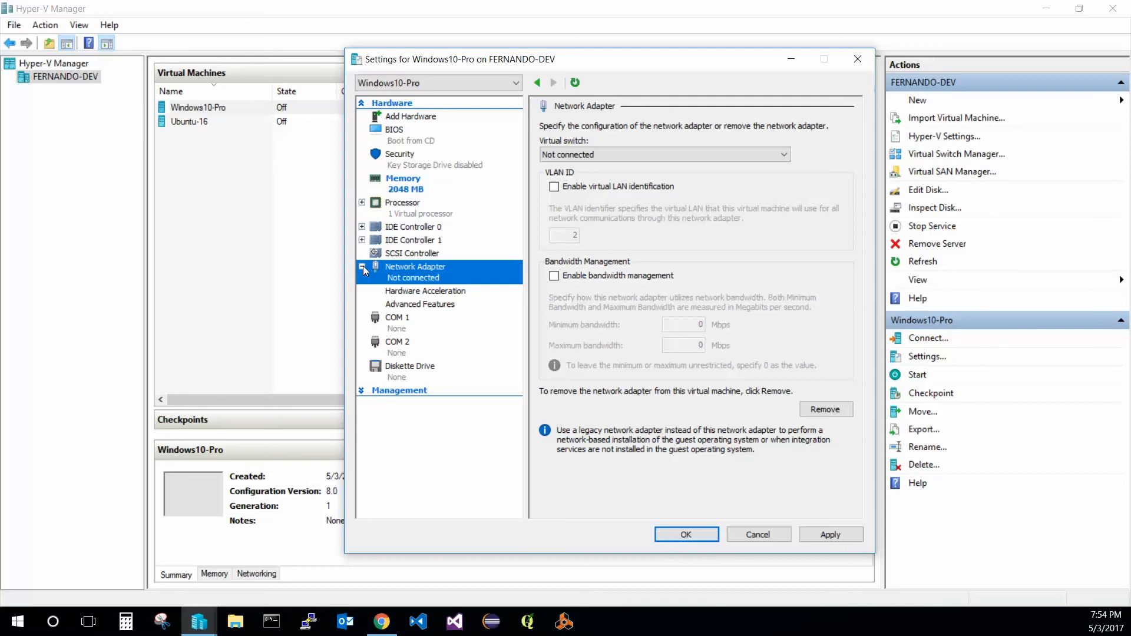
{"action": "left_click", "coordinate": [363, 267]}
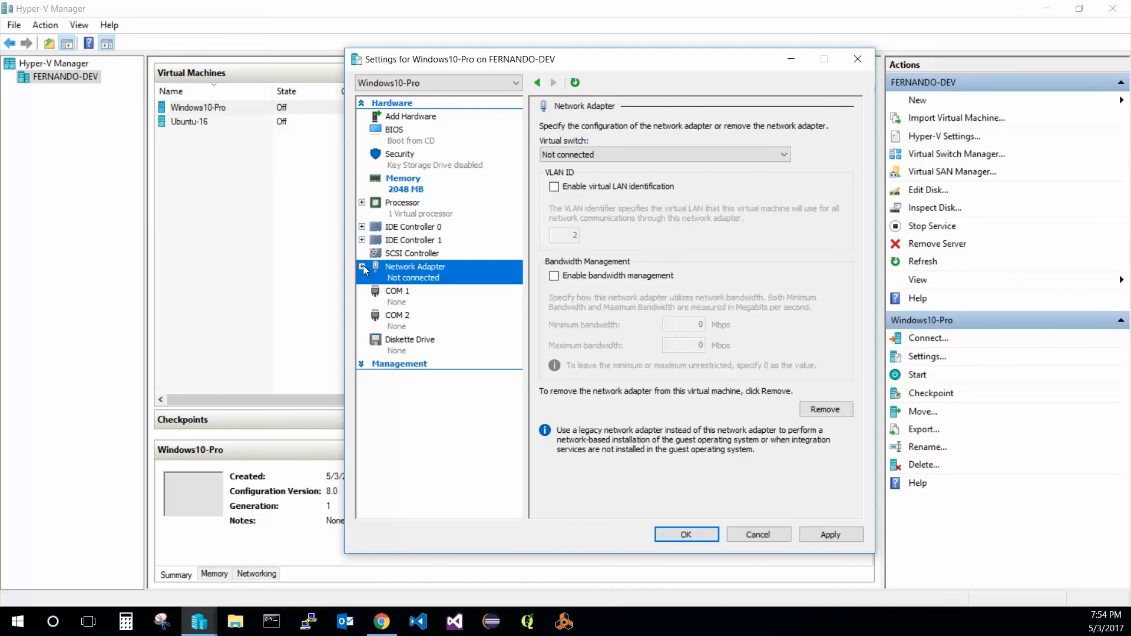
{"action": "left_click", "coordinate": [632, 153]}
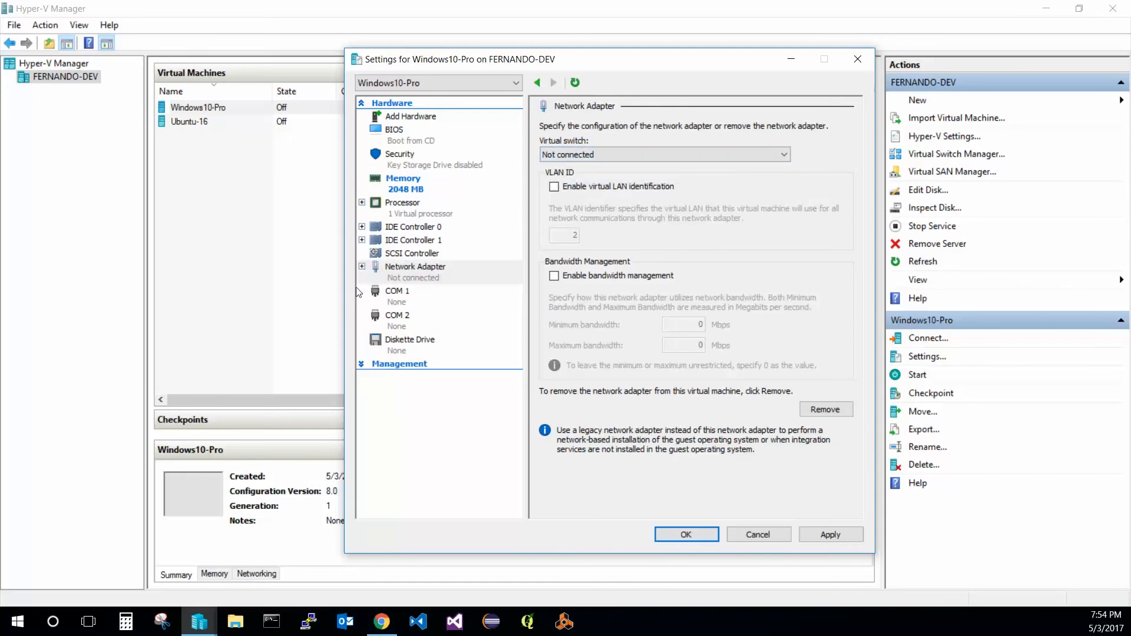
{"action": "left_click", "coordinate": [362, 266]}
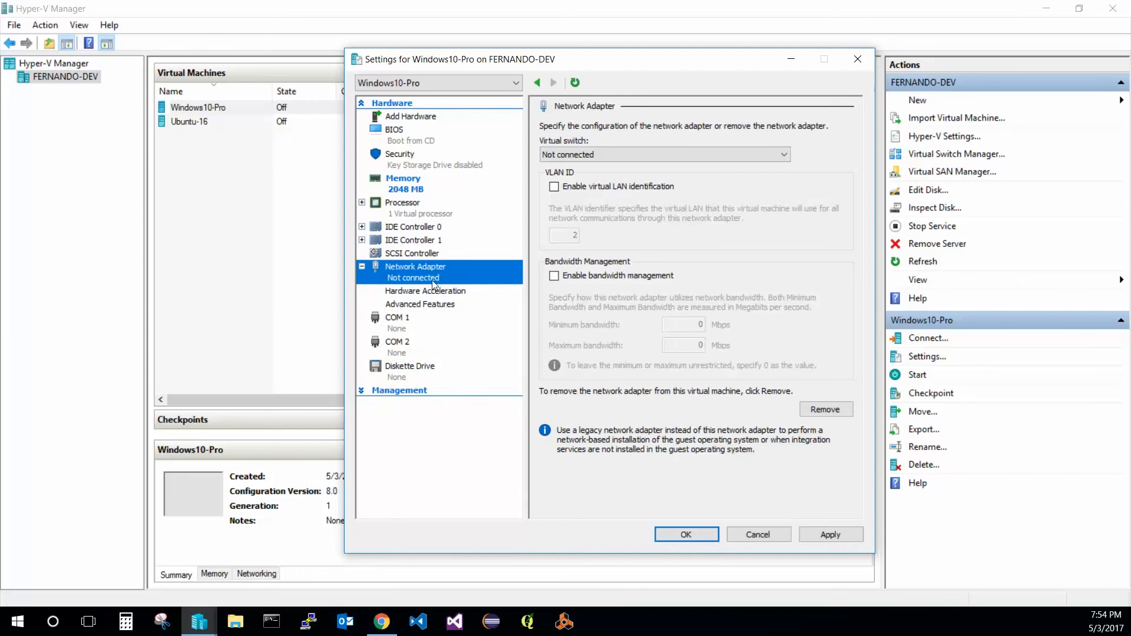
{"action": "left_click", "coordinate": [362, 266]}
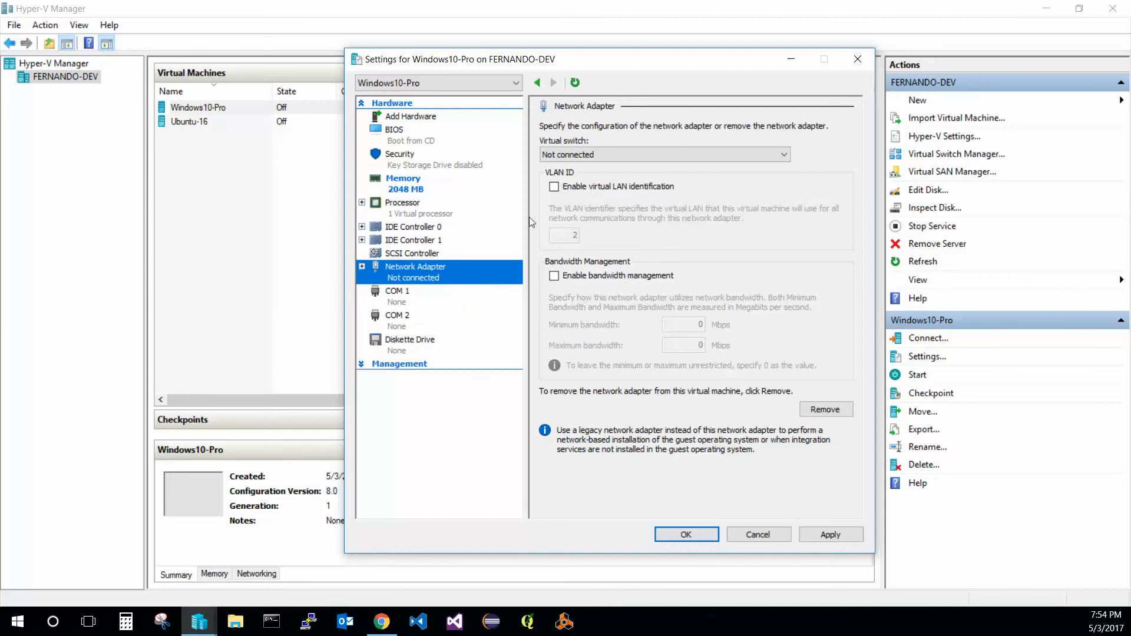
Apply the Windows10-Pro settings, close the settings dialog and deselect the virtual machine
{"action": "left_click", "coordinate": [816, 539]}
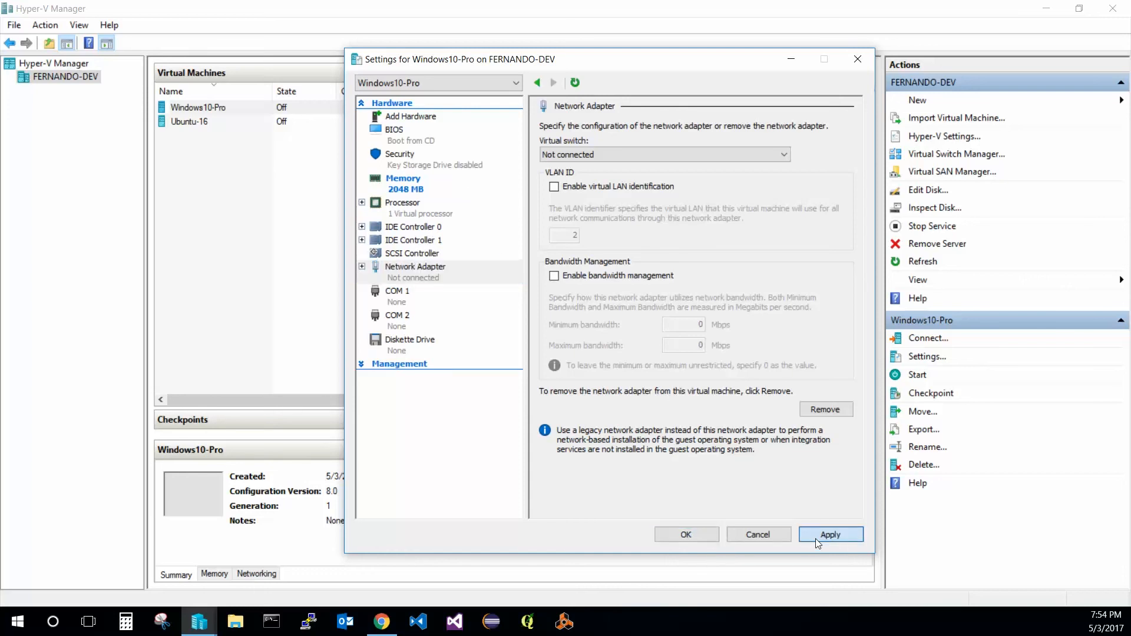
{"action": "left_click", "coordinate": [701, 533]}
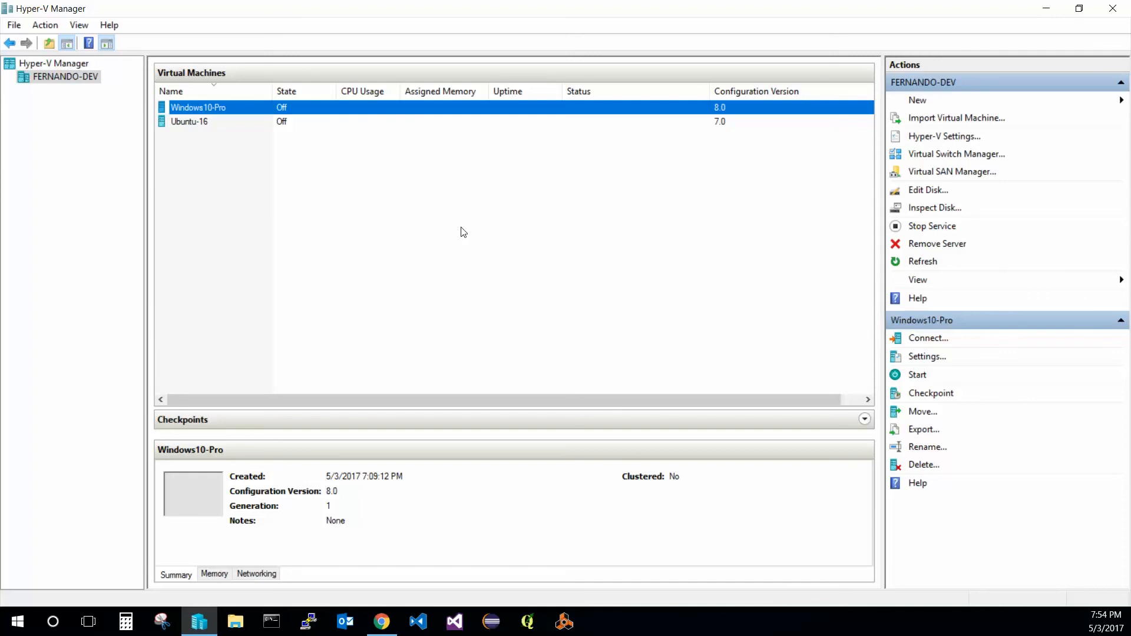
{"action": "left_click", "coordinate": [463, 232]}
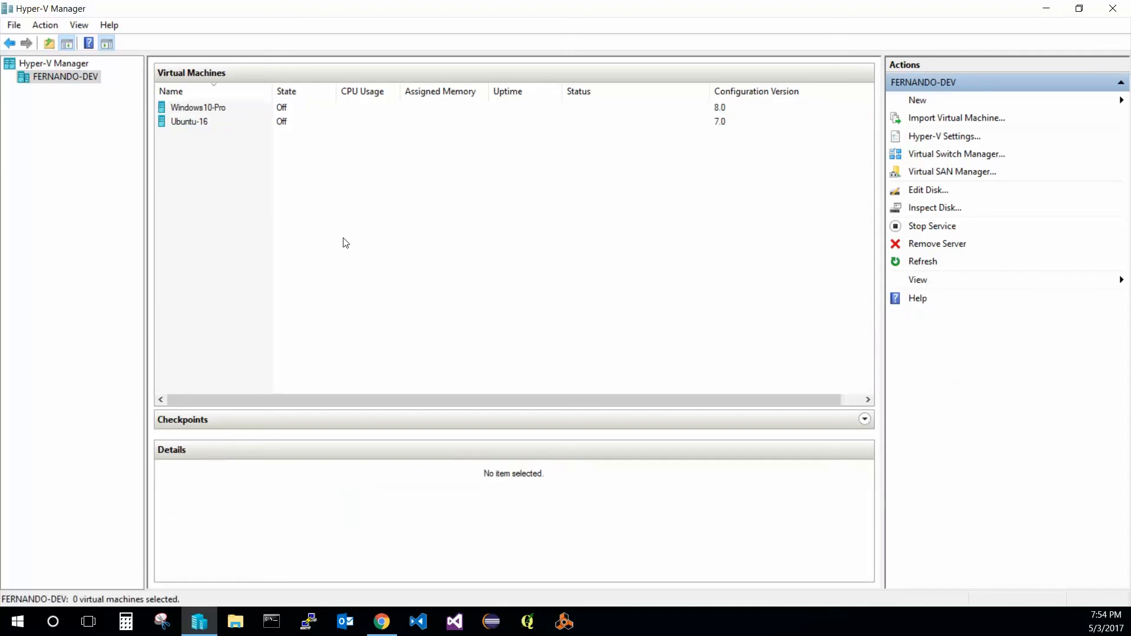